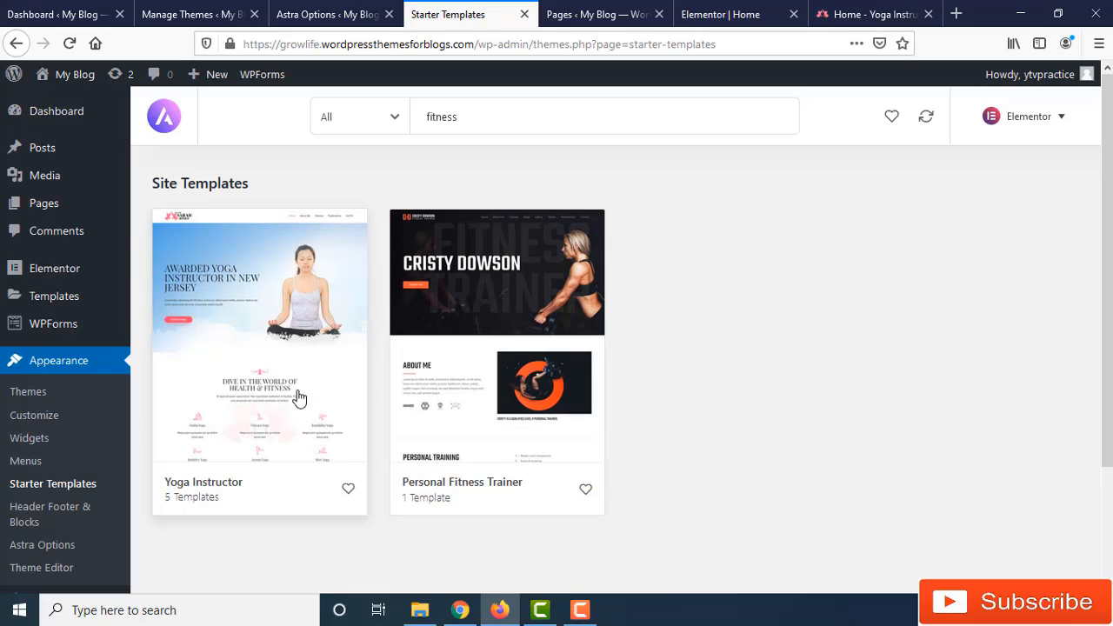
{"action": "left_click", "coordinate": [283, 362]}
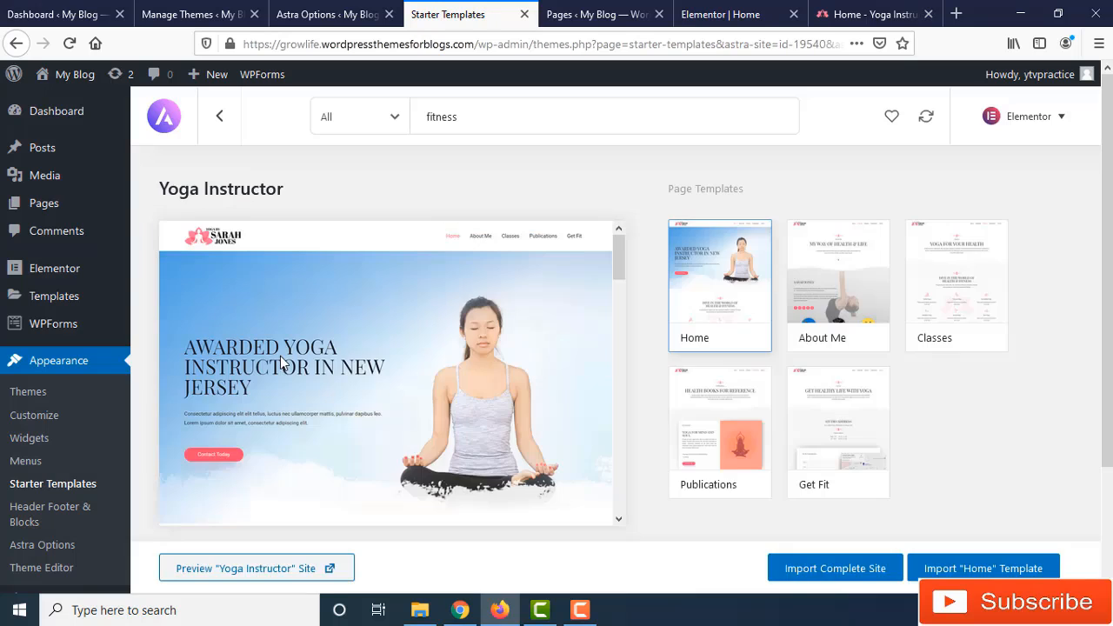
{"action": "left_click", "coordinate": [807, 575]}
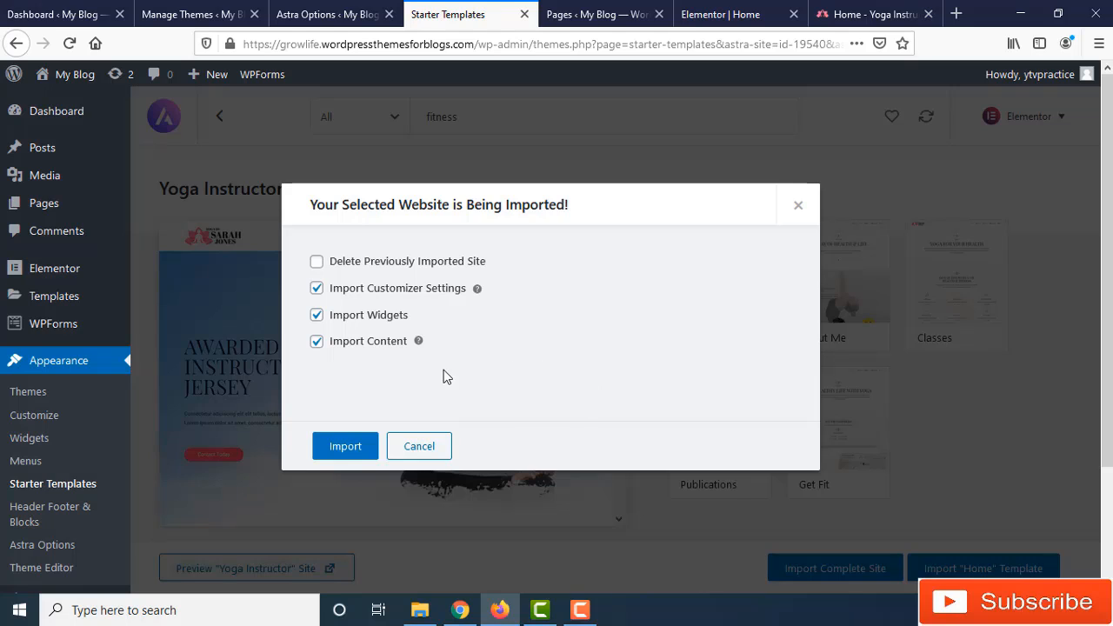
{"action": "left_click", "coordinate": [316, 262]}
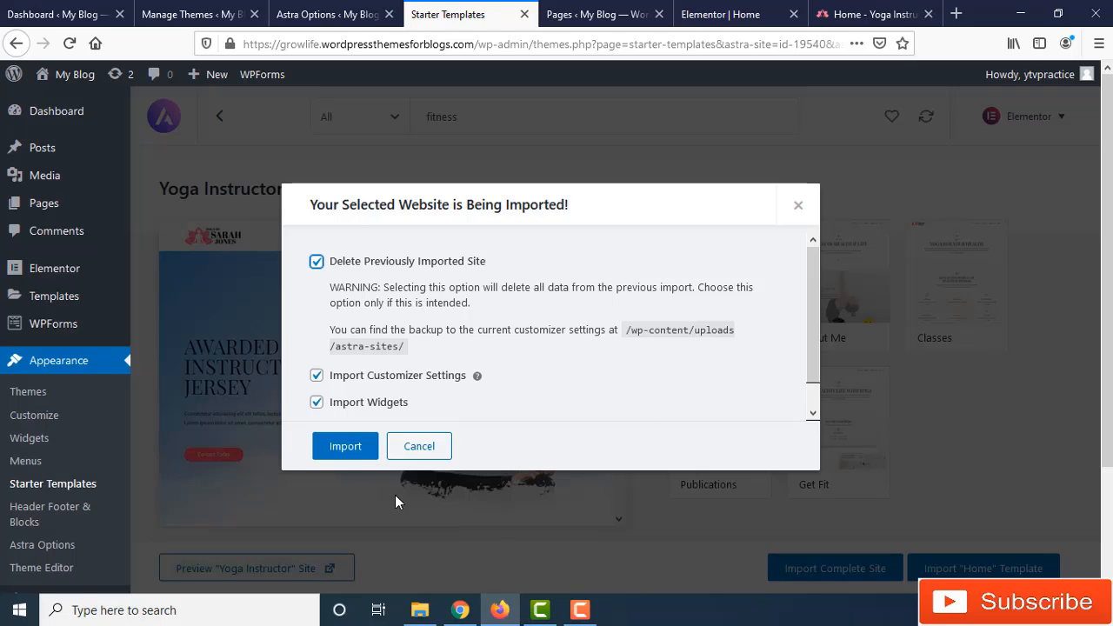
{"action": "left_click", "coordinate": [793, 205]}
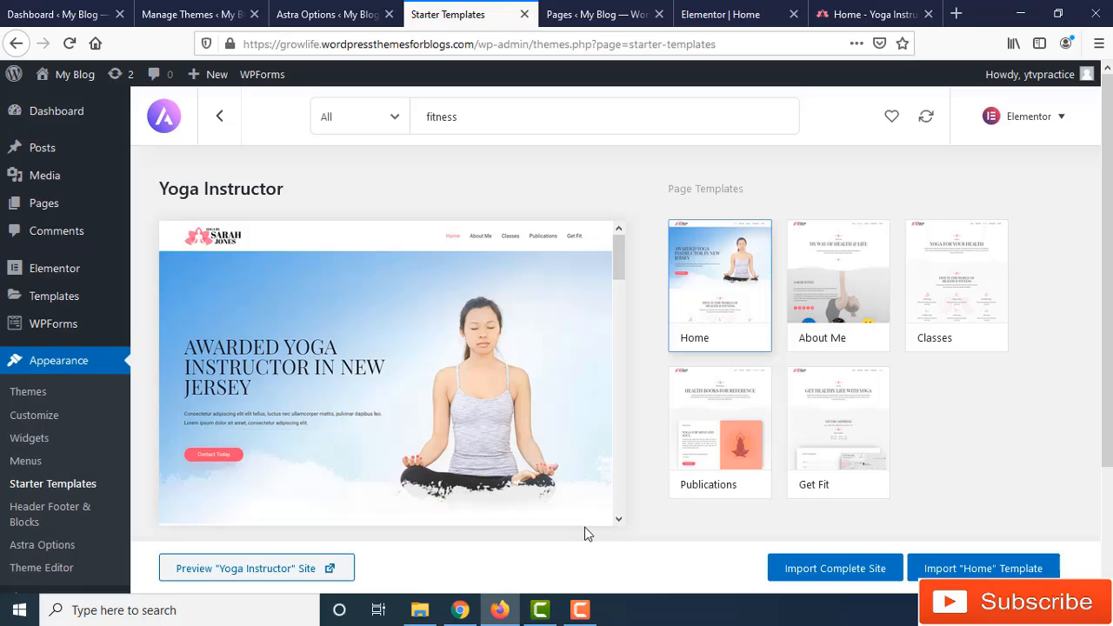
Open the site's Home page for editing with Elementor from the list of pages.
{"action": "mouse_move", "coordinate": [110, 212]}
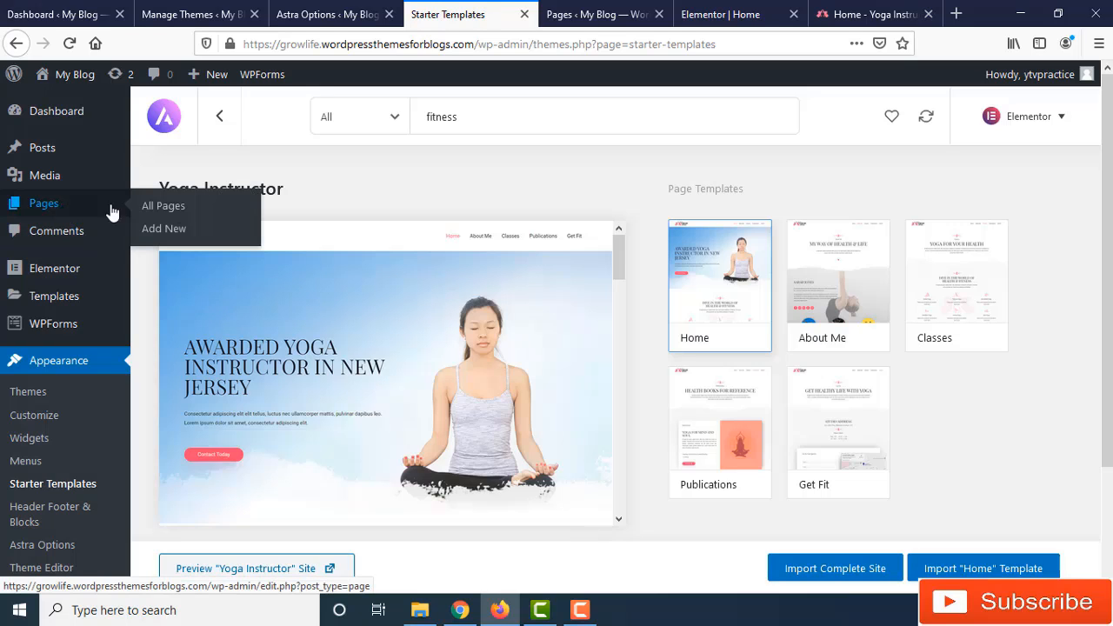
{"action": "key", "text": "ctrl+Tab"}
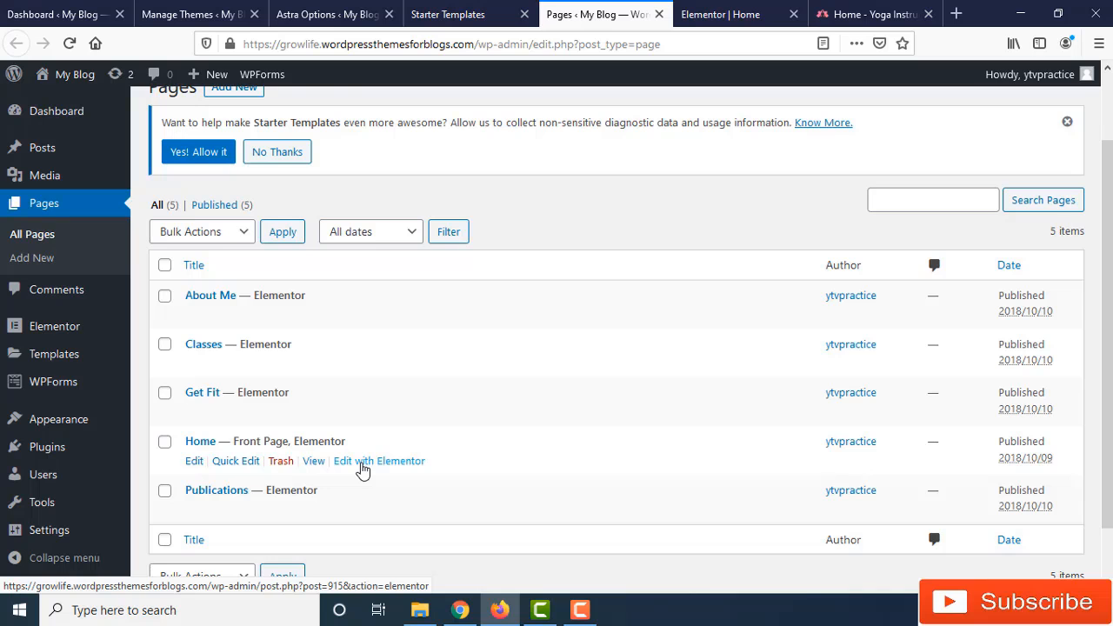
{"action": "left_click", "coordinate": [362, 469]}
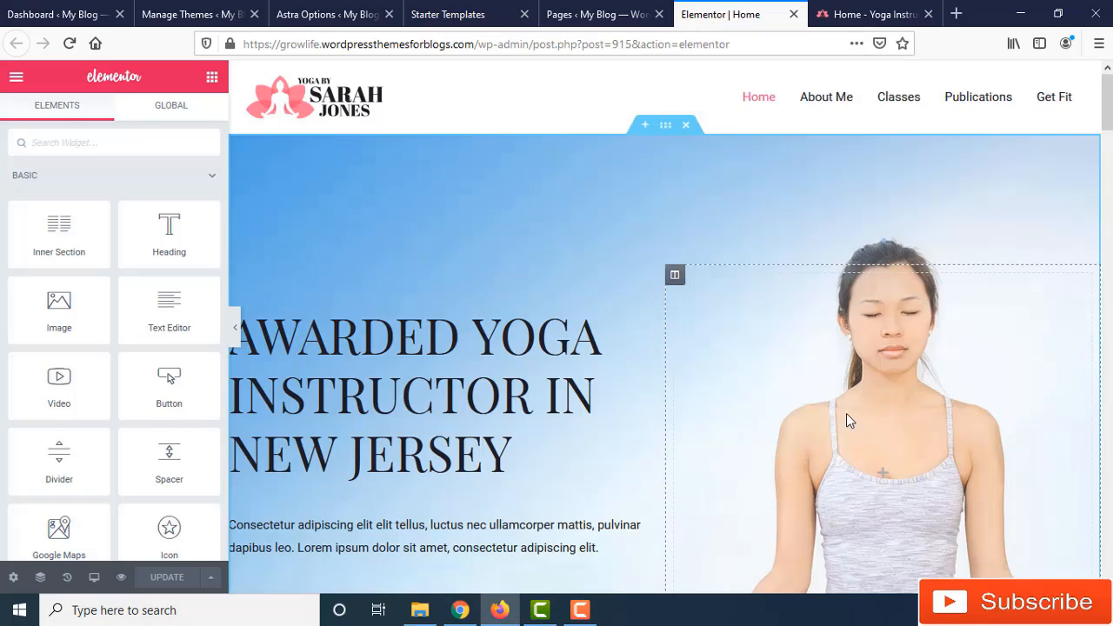
Look over the Home page, then open the media chooser for the hero section's background image.
{"action": "scroll", "coordinate": [636, 390], "scroll_direction": "down", "scroll_amount": 5}
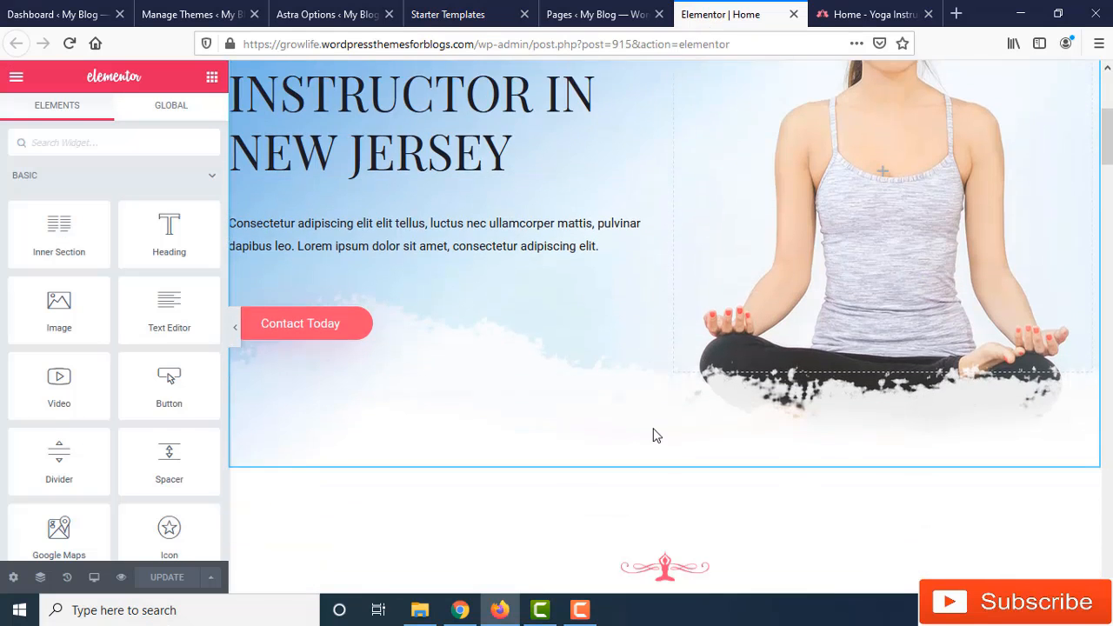
{"action": "scroll", "coordinate": [658, 439], "scroll_direction": "down", "scroll_amount": 12}
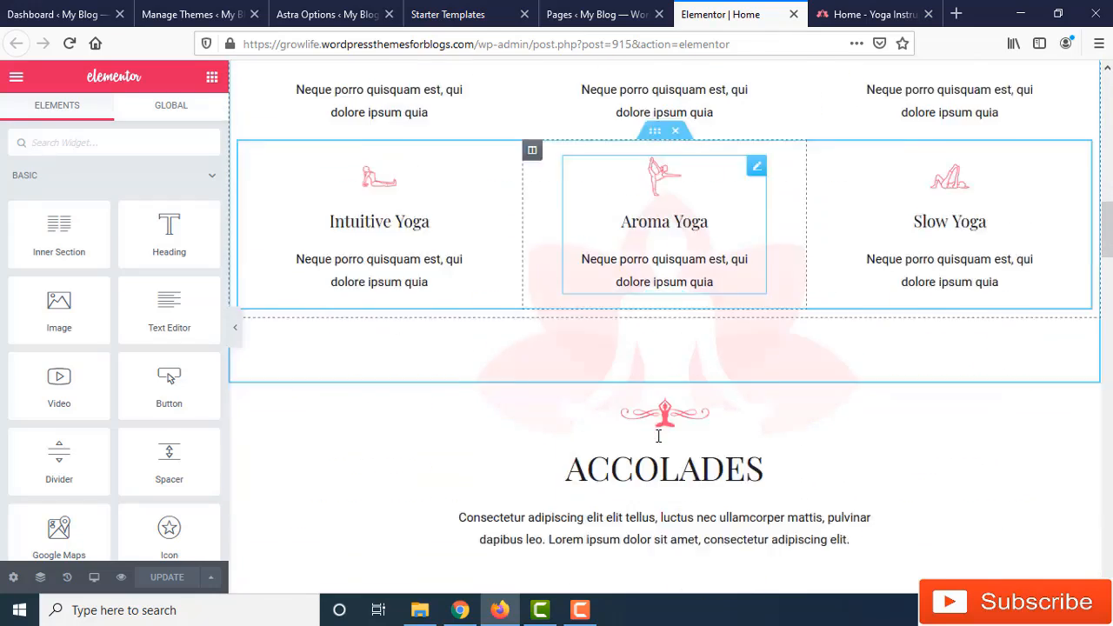
{"action": "scroll", "coordinate": [658, 444], "scroll_direction": "down", "scroll_amount": 10}
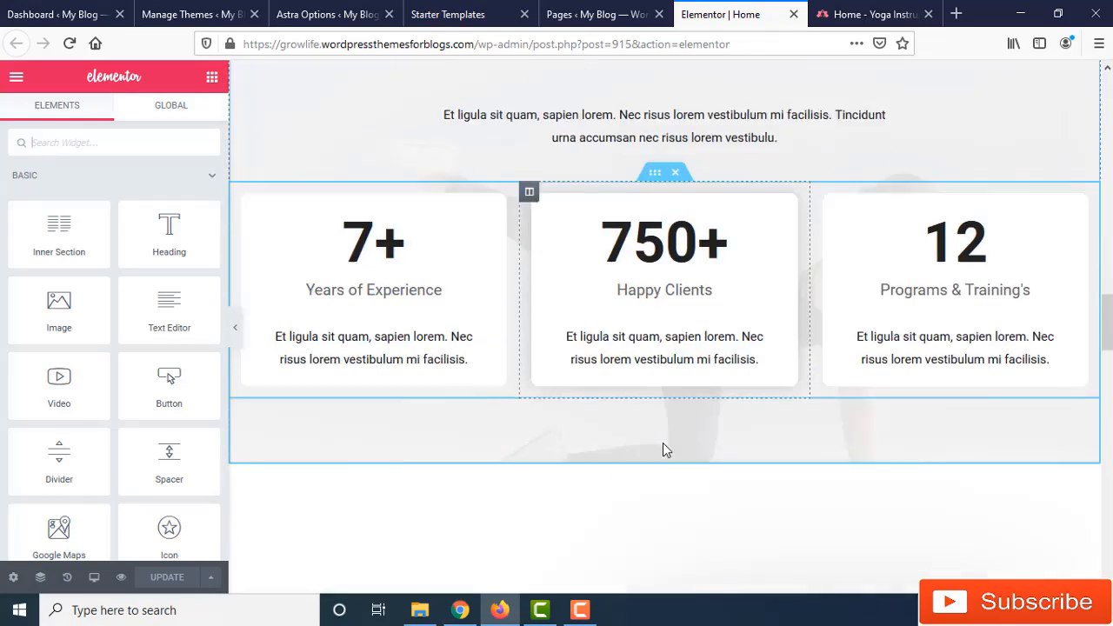
{"action": "scroll", "coordinate": [662, 448], "scroll_direction": "down", "scroll_amount": 11}
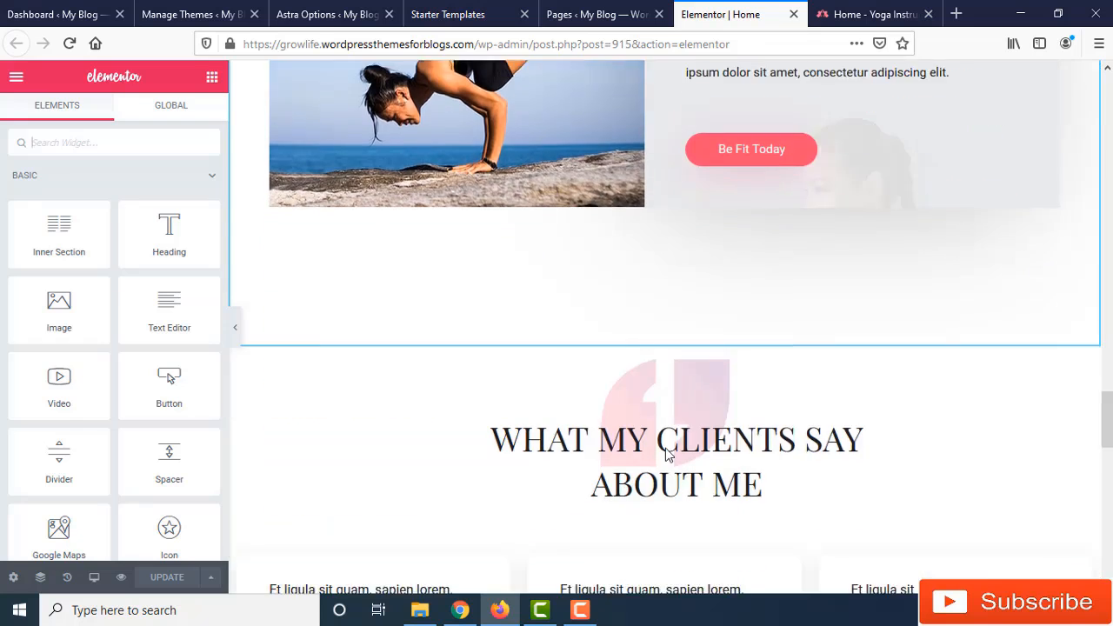
{"action": "scroll", "coordinate": [670, 459], "scroll_direction": "down", "scroll_amount": 8}
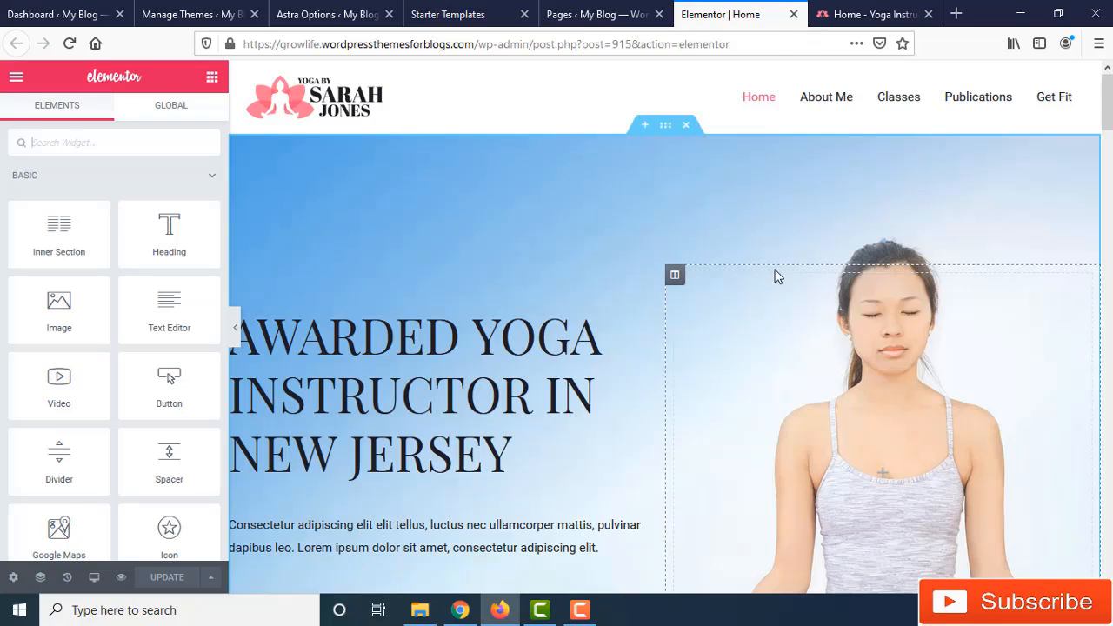
{"action": "left_click", "coordinate": [665, 125]}
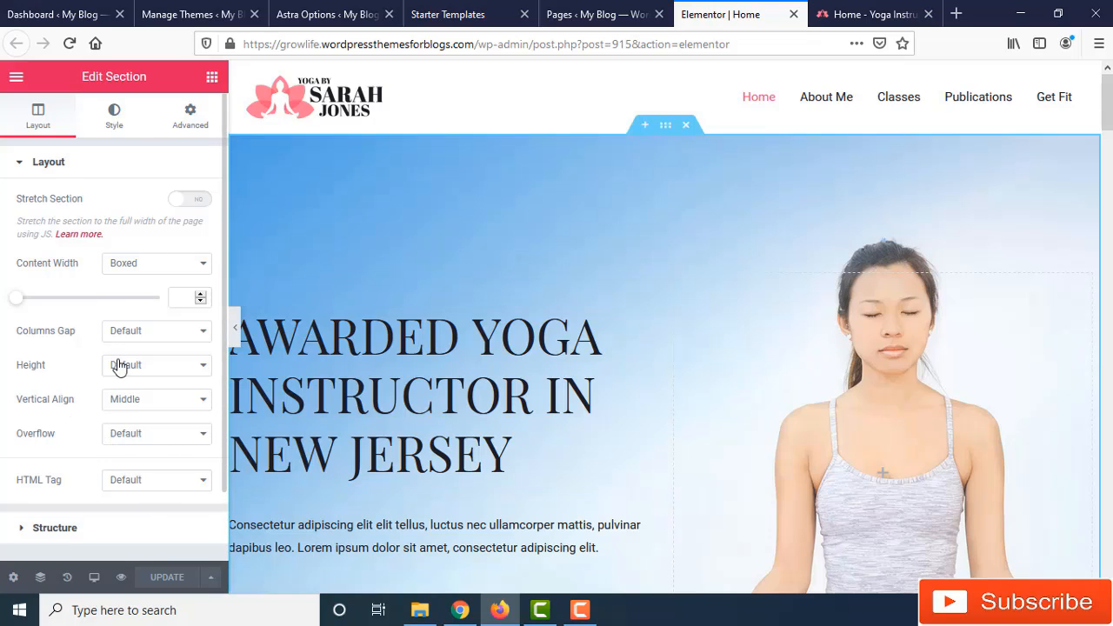
{"action": "left_click", "coordinate": [113, 130]}
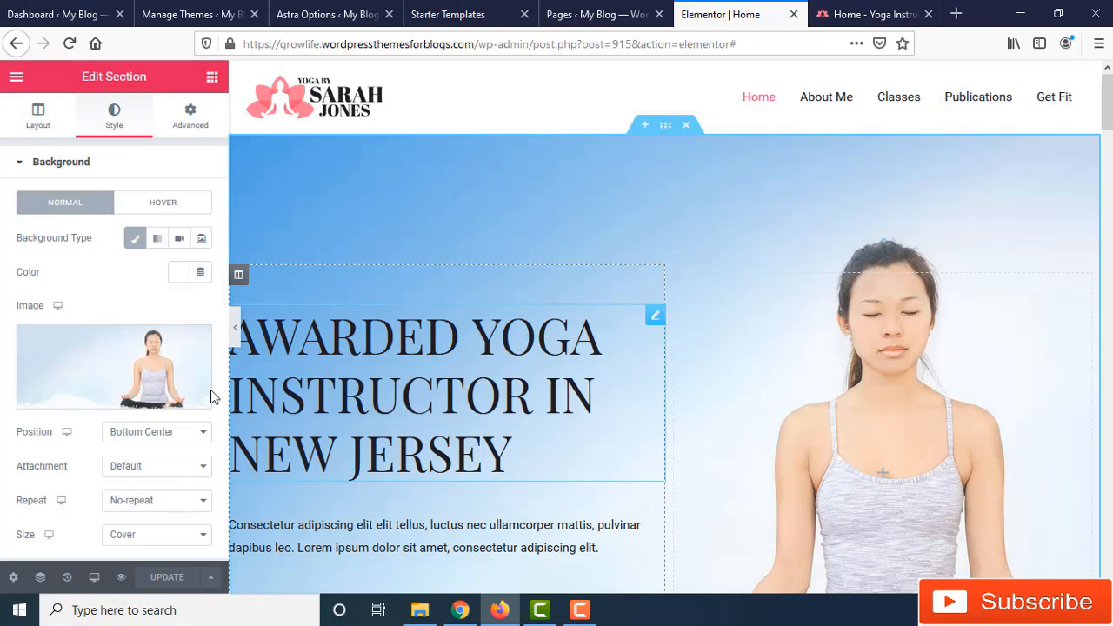
{"action": "mouse_move", "coordinate": [158, 375]}
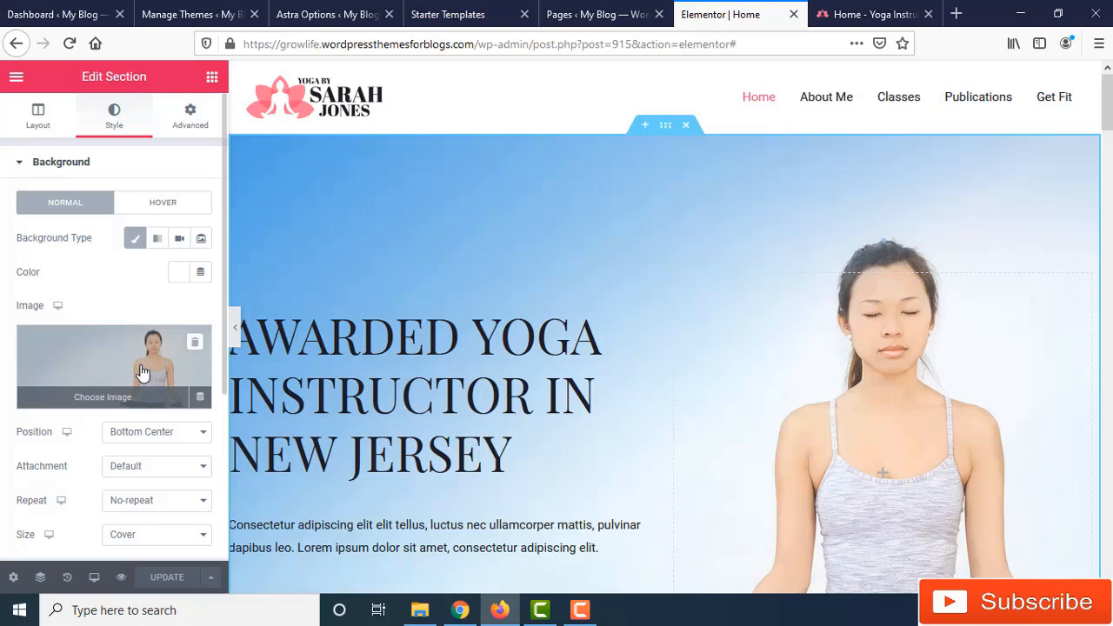
{"action": "left_click", "coordinate": [142, 372]}
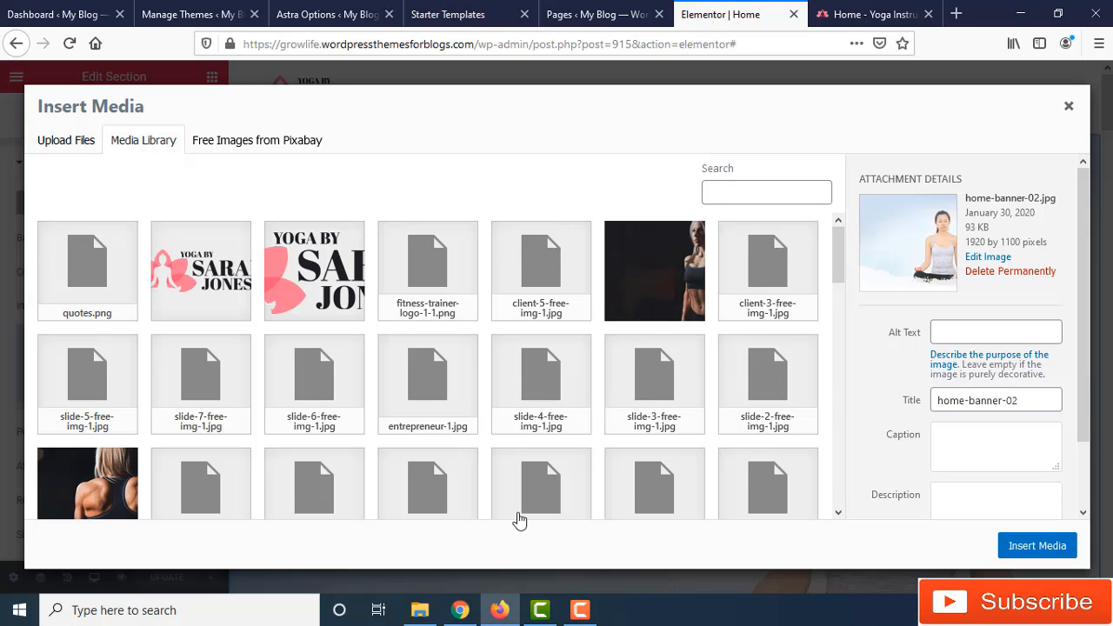
Switch to Pexels in Chrome and download the photo of the seated woman in a white tank top at custom size 1920 x 1100.
{"action": "left_click", "coordinate": [460, 610]}
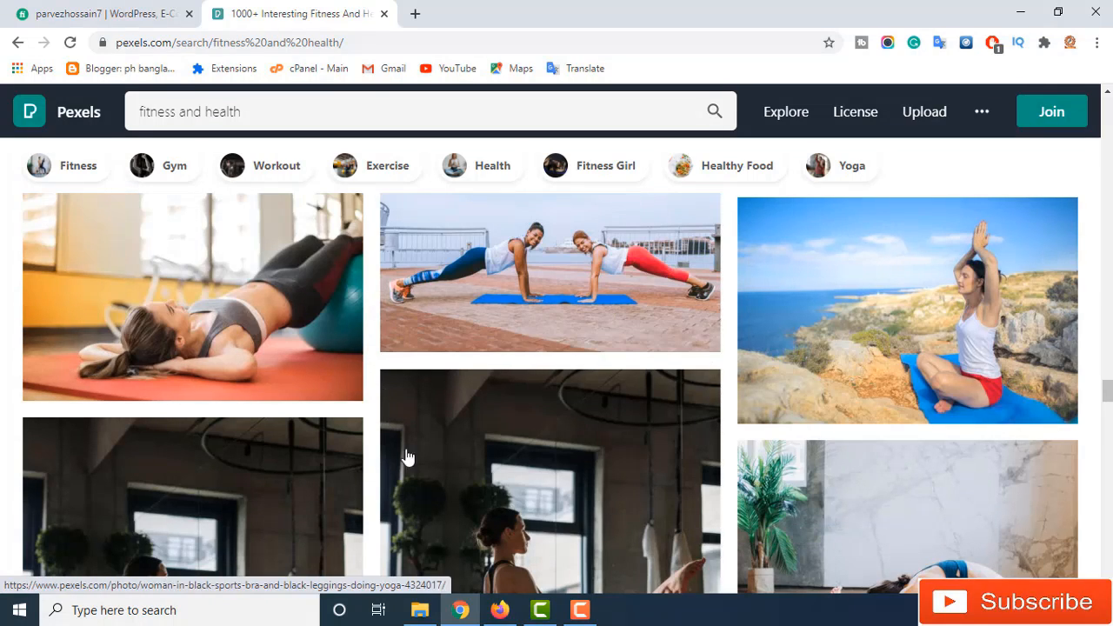
{"action": "left_click", "coordinate": [839, 341]}
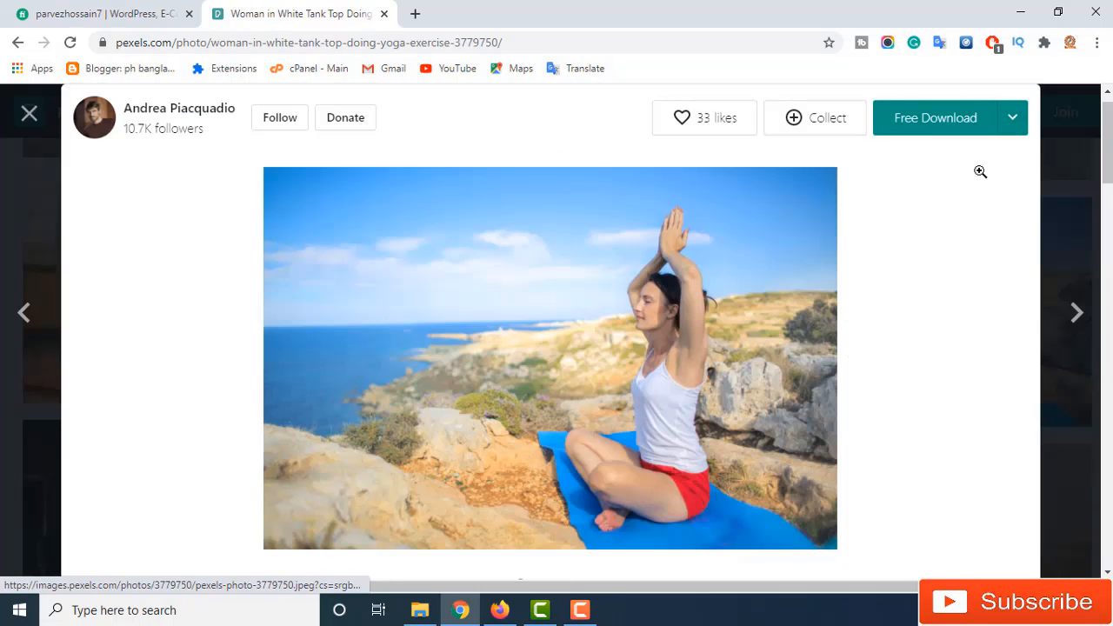
{"action": "left_click", "coordinate": [1012, 118]}
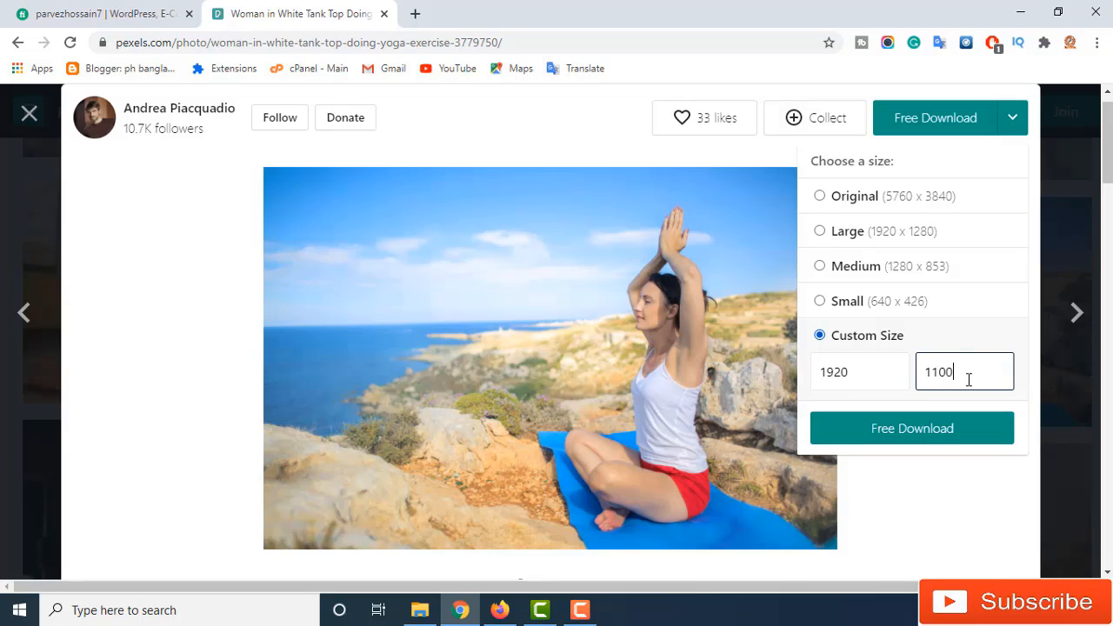
{"action": "left_click", "coordinate": [946, 440]}
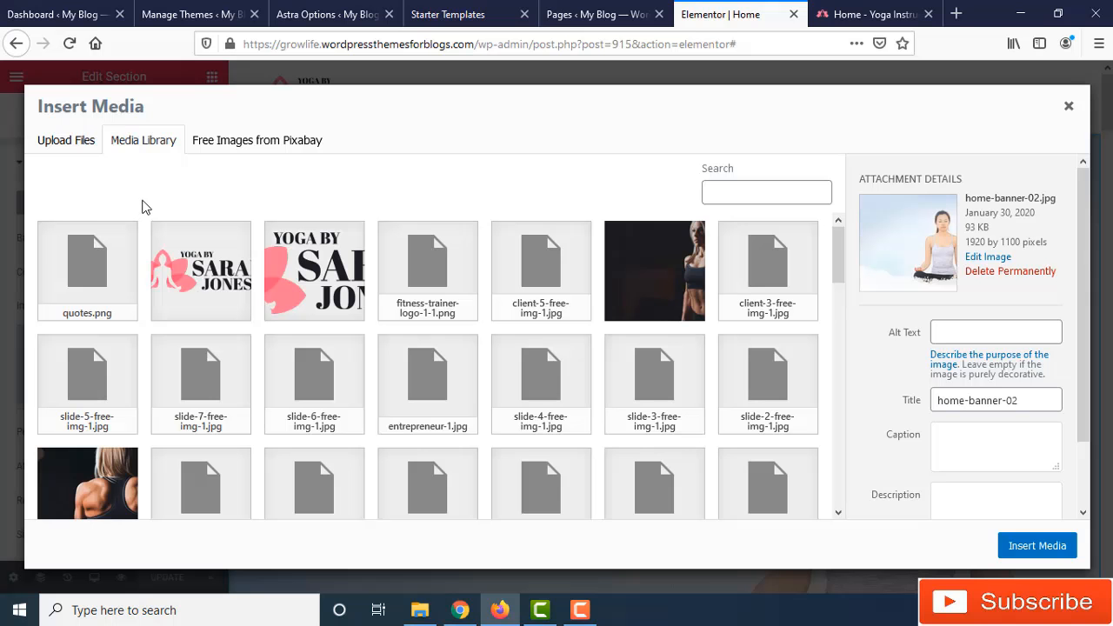
Back in Elementor in Firefox, upload the downloaded yoga photo and insert it as the hero section's background image.
{"action": "left_click", "coordinate": [70, 150]}
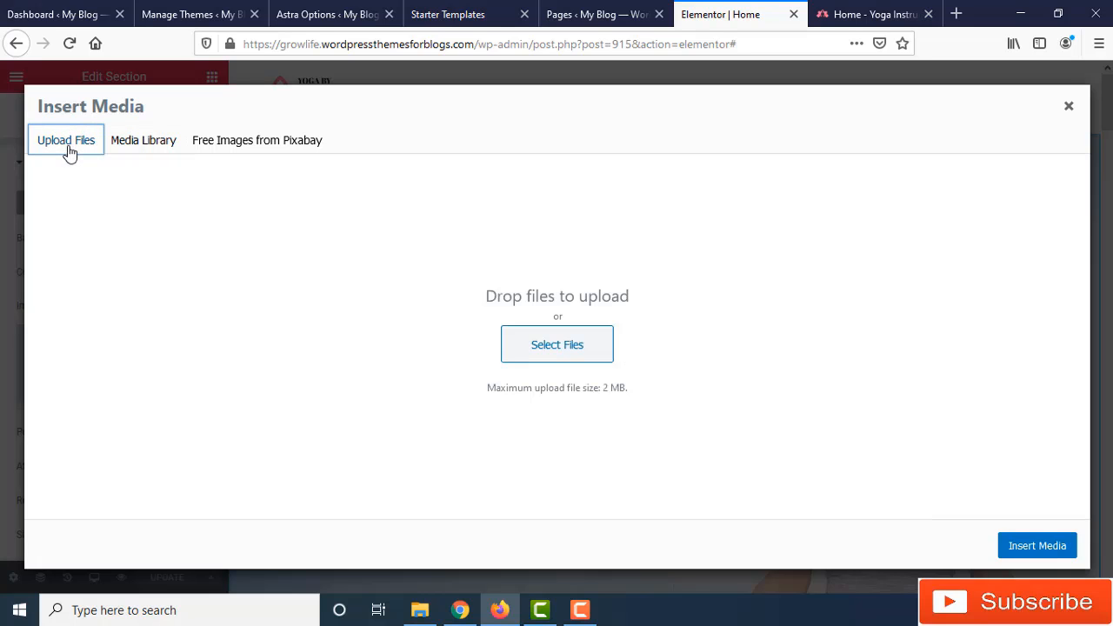
{"action": "left_click", "coordinate": [573, 347]}
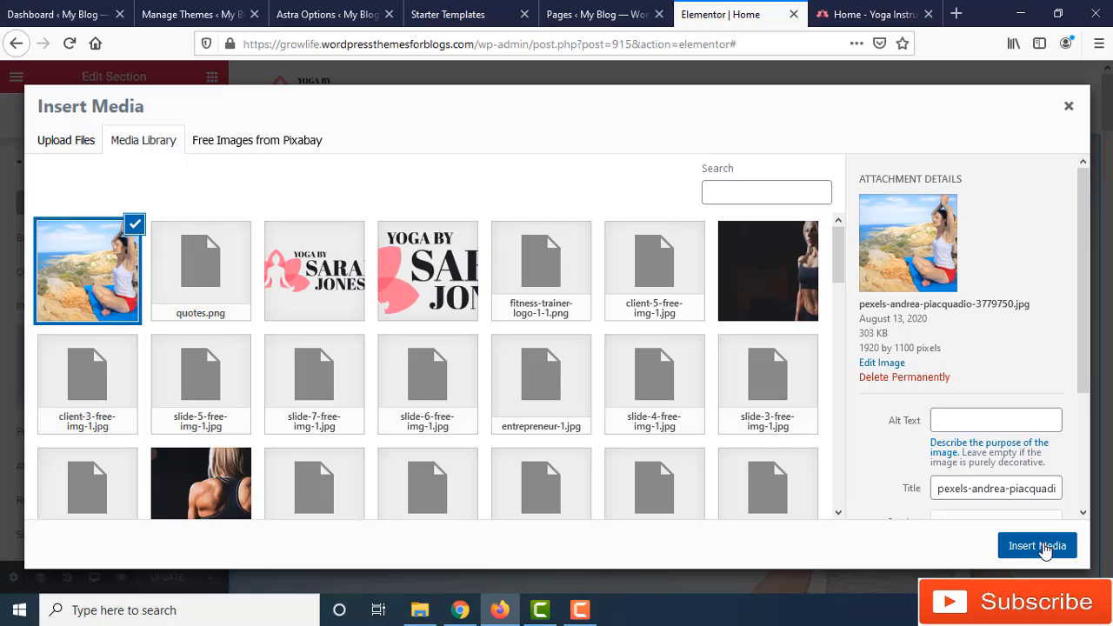
{"action": "left_click", "coordinate": [1037, 545]}
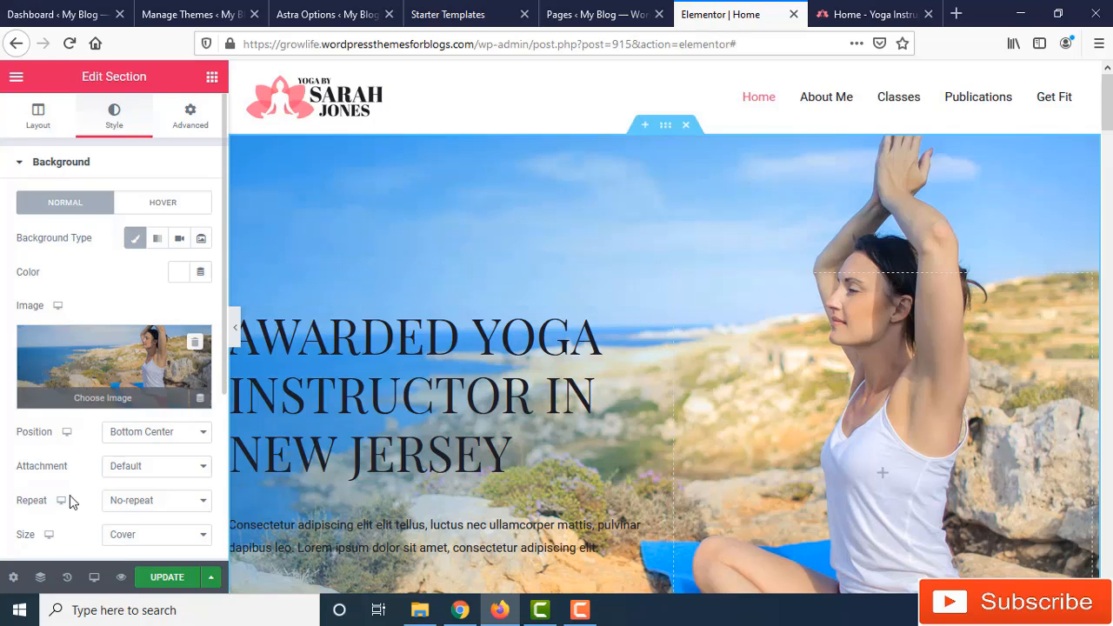
Examine the available position, attachment and size options for the hero section's background image.
{"action": "left_click", "coordinate": [131, 433]}
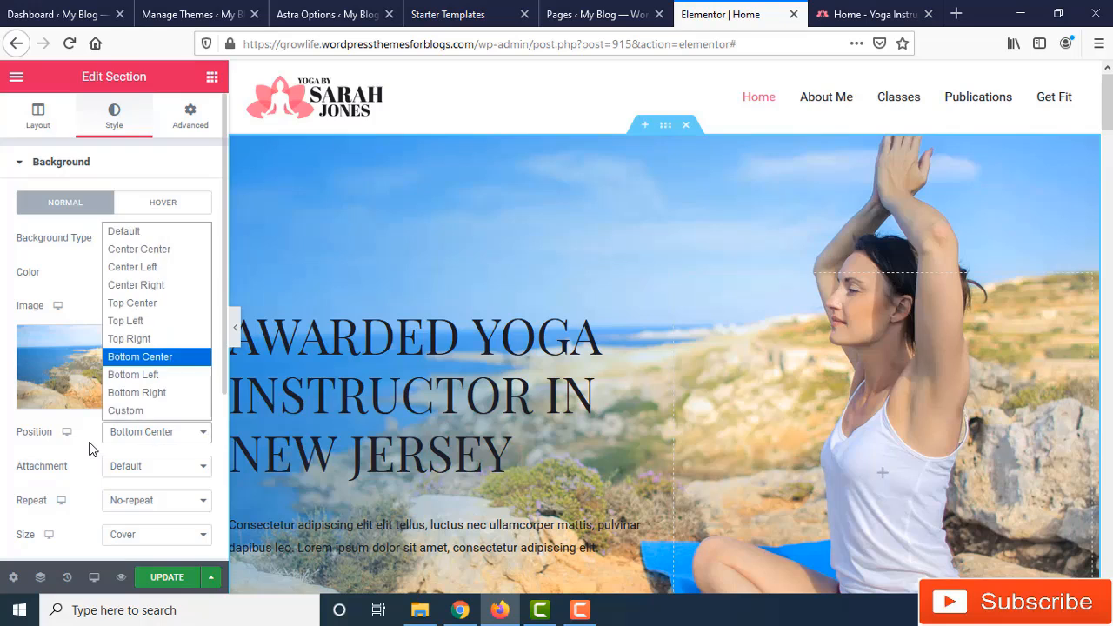
{"action": "left_click", "coordinate": [90, 444]}
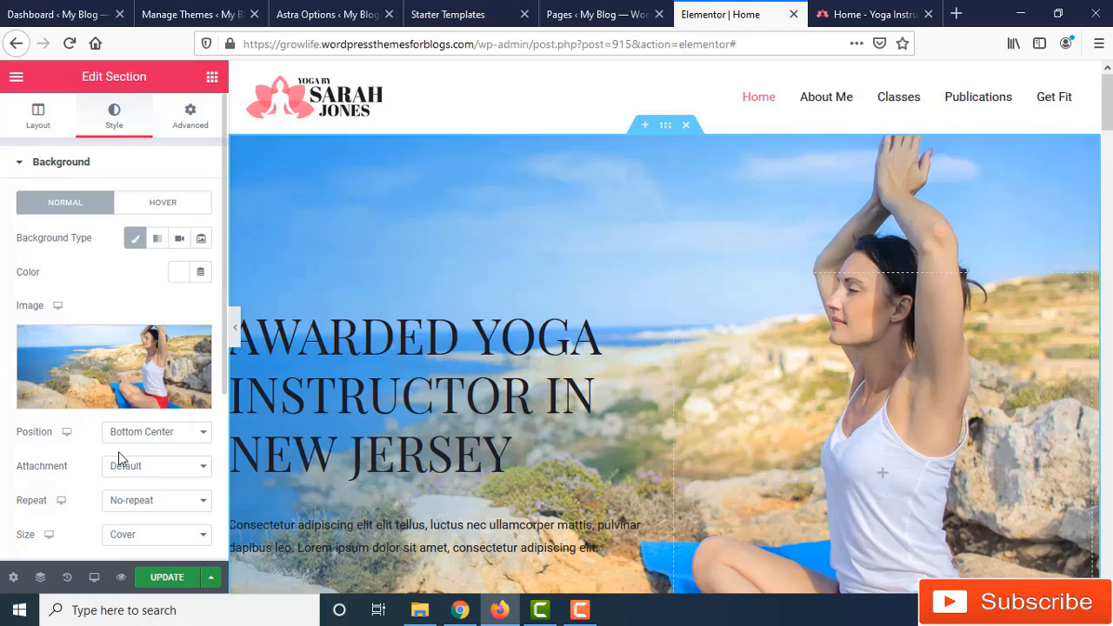
{"action": "left_click", "coordinate": [185, 439]}
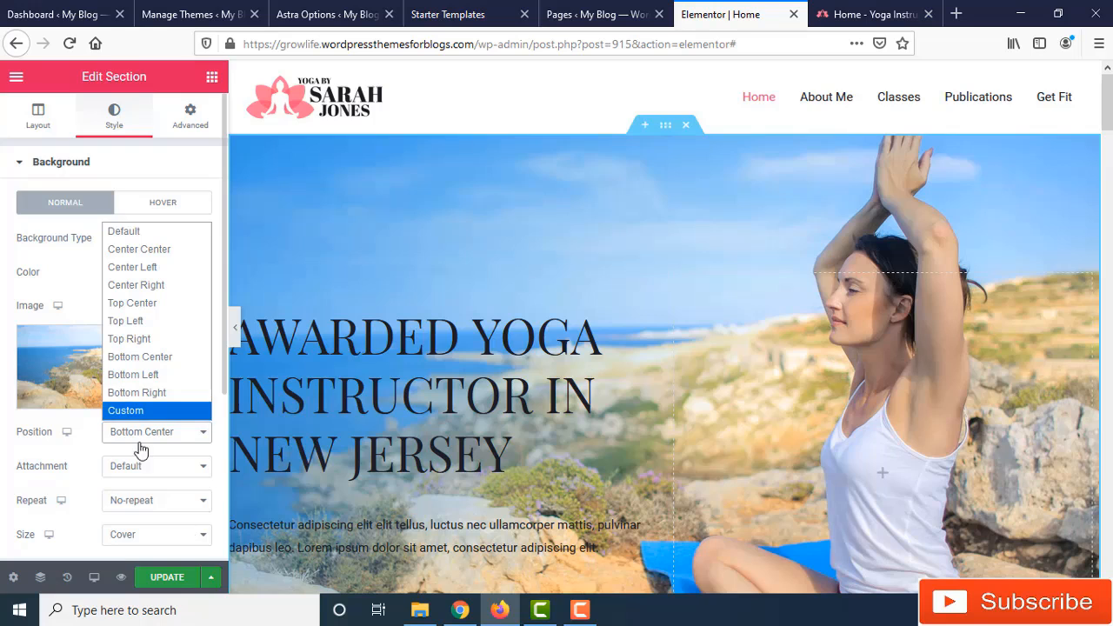
{"action": "left_click", "coordinate": [90, 450]}
{"action": "scroll", "coordinate": [52, 469], "scroll_direction": "down", "scroll_amount": 1}
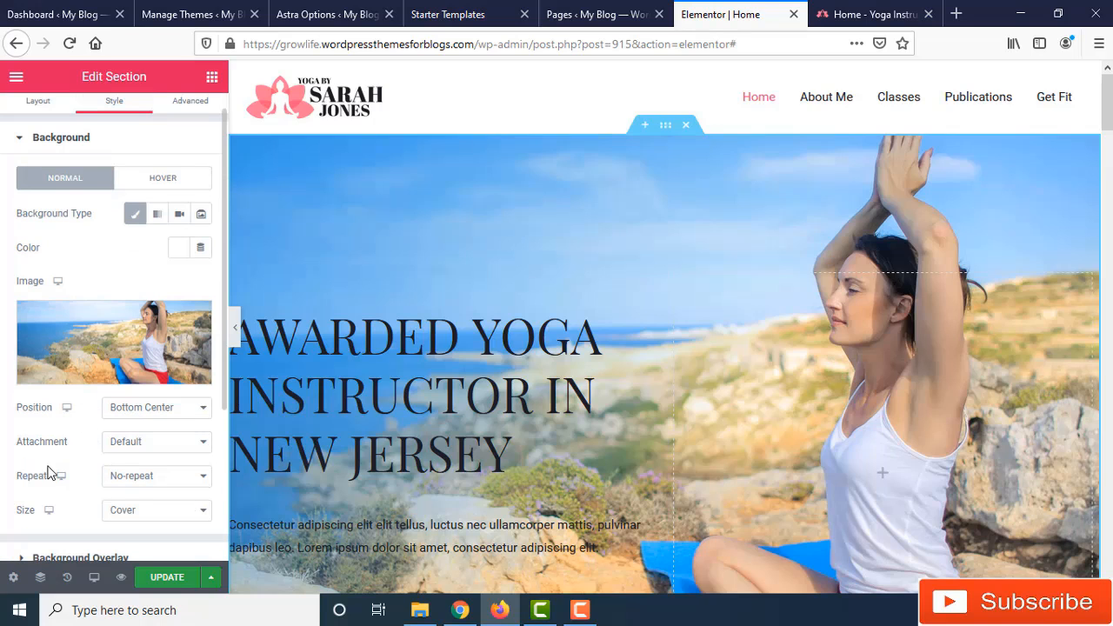
{"action": "left_click", "coordinate": [175, 445]}
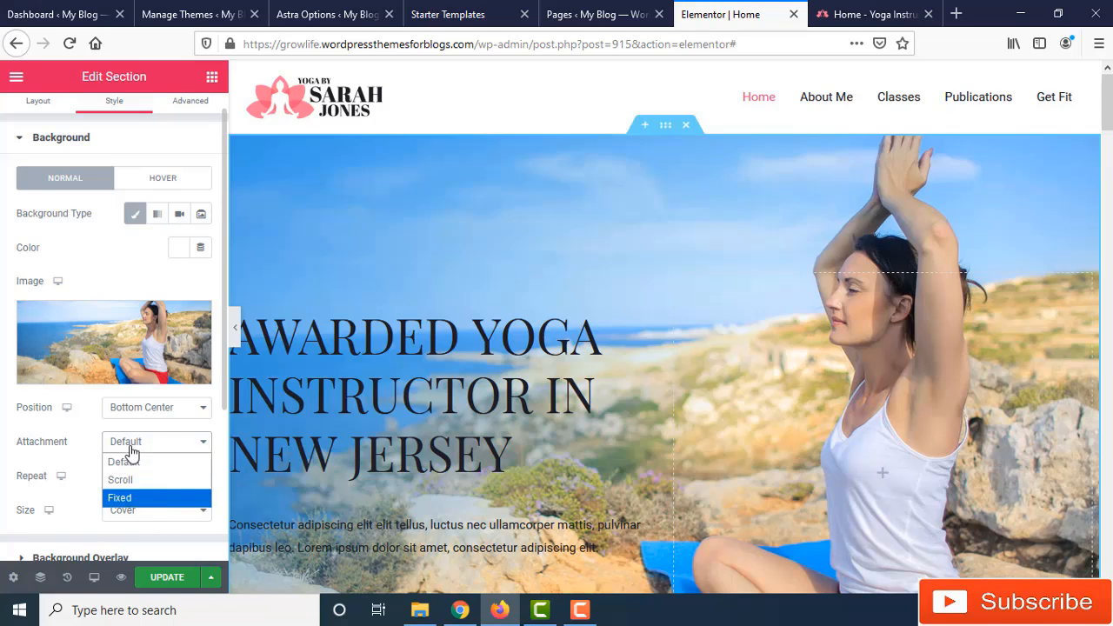
{"action": "left_click", "coordinate": [130, 448]}
{"action": "left_click", "coordinate": [156, 479]}
{"action": "left_click", "coordinate": [77, 459]}
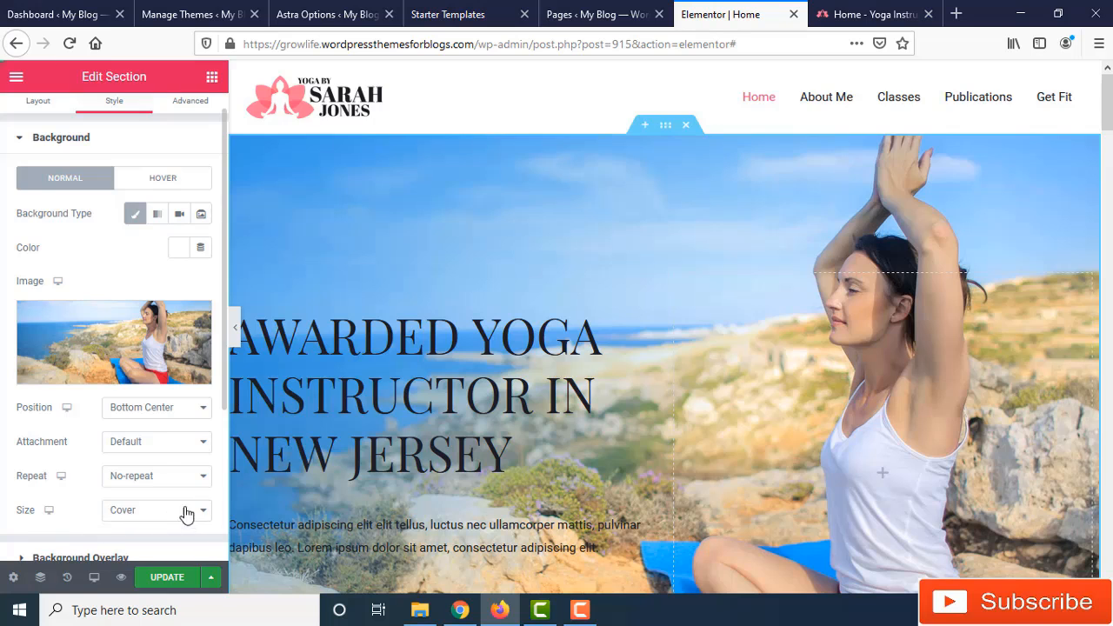
{"action": "left_click", "coordinate": [186, 513]}
{"action": "left_click", "coordinate": [94, 510]}
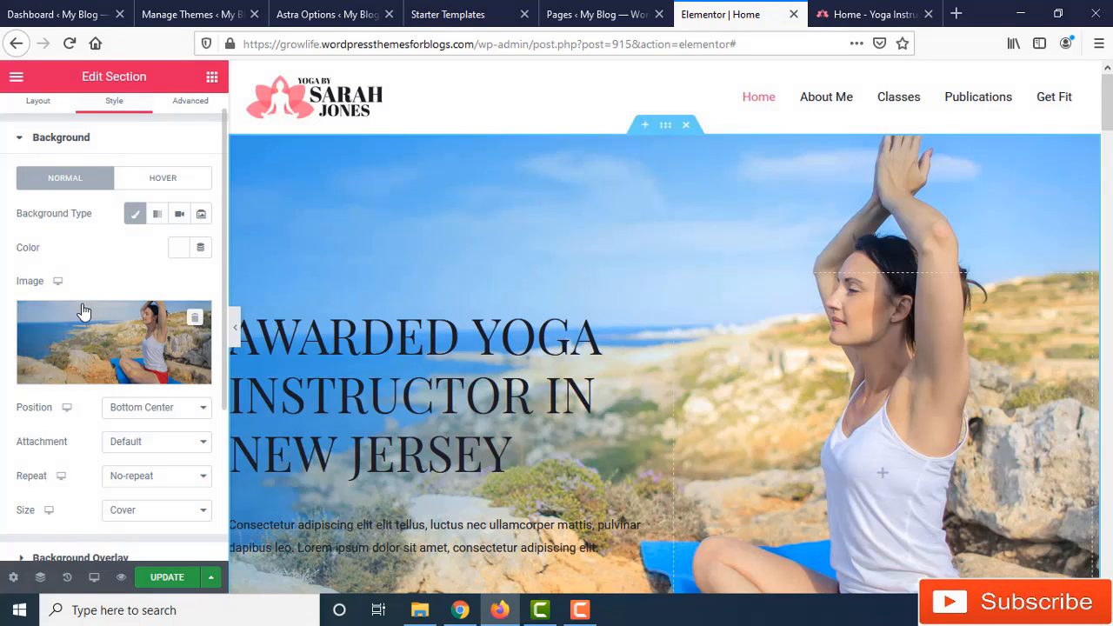
Set the second colour's location in the hero section's background overlay gradient to 72.
{"action": "scroll", "coordinate": [96, 504], "scroll_direction": "down", "scroll_amount": 2}
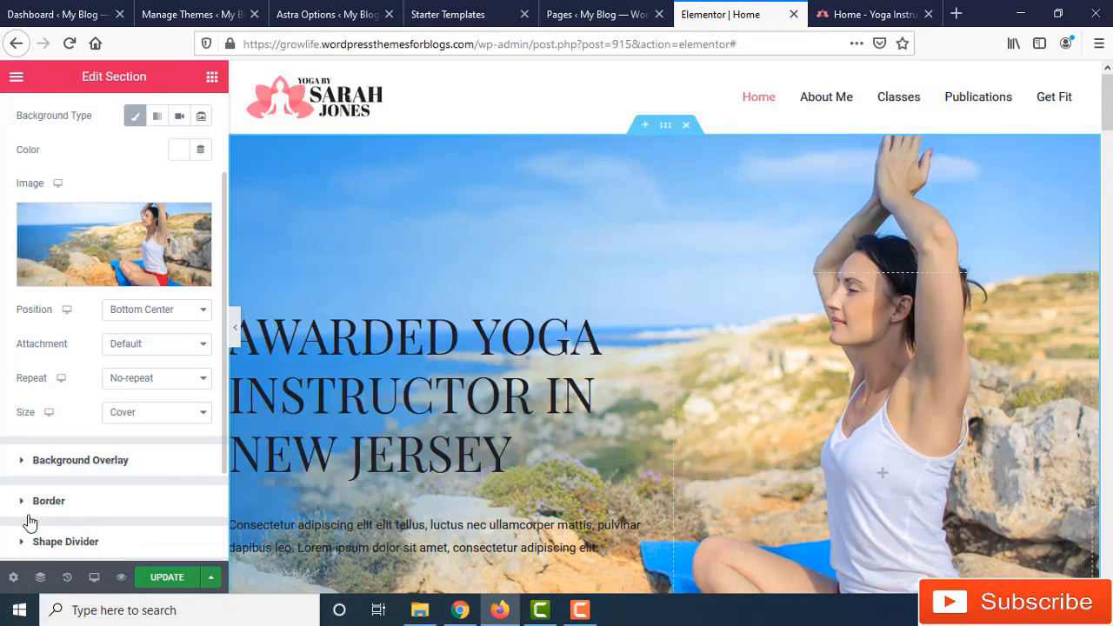
{"action": "left_click", "coordinate": [26, 463]}
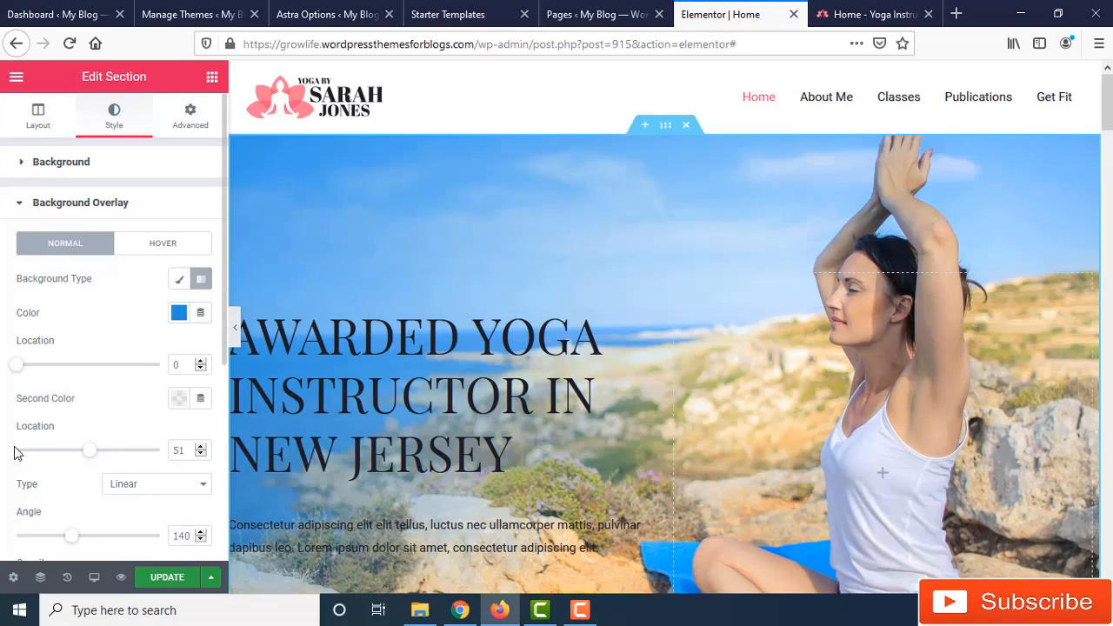
{"action": "left_click_drag", "start_coordinate": [90, 458], "coordinate": [119, 451]}
{"action": "scroll", "coordinate": [119, 467], "scroll_direction": "down", "scroll_amount": 3}
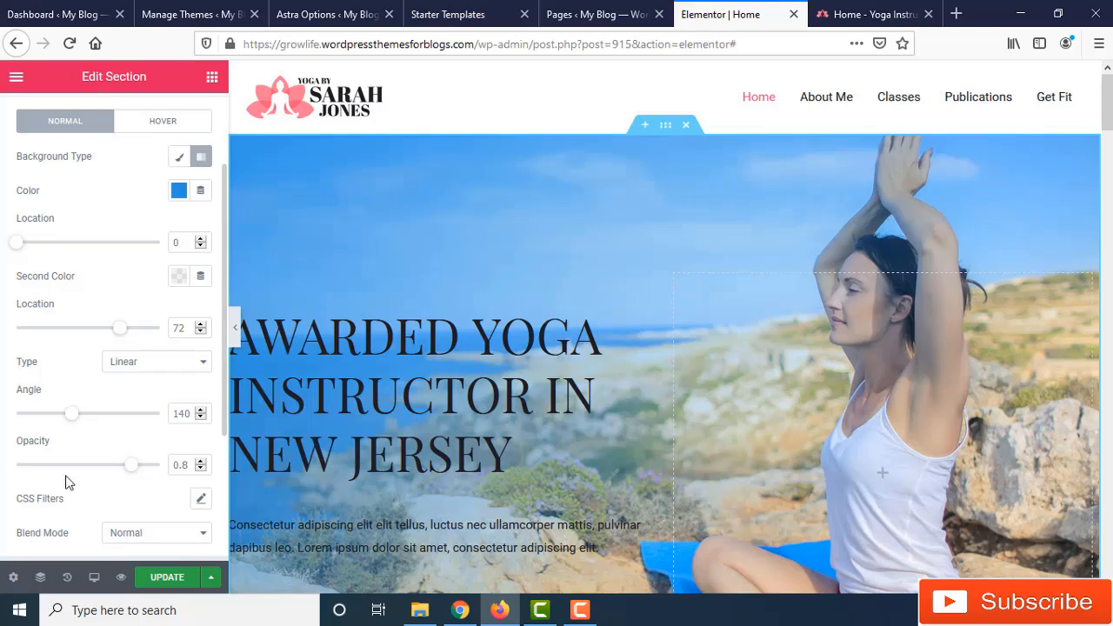
{"action": "scroll", "coordinate": [121, 478], "scroll_direction": "down", "scroll_amount": 1}
{"action": "scroll", "coordinate": [112, 459], "scroll_direction": "down", "scroll_amount": 3}
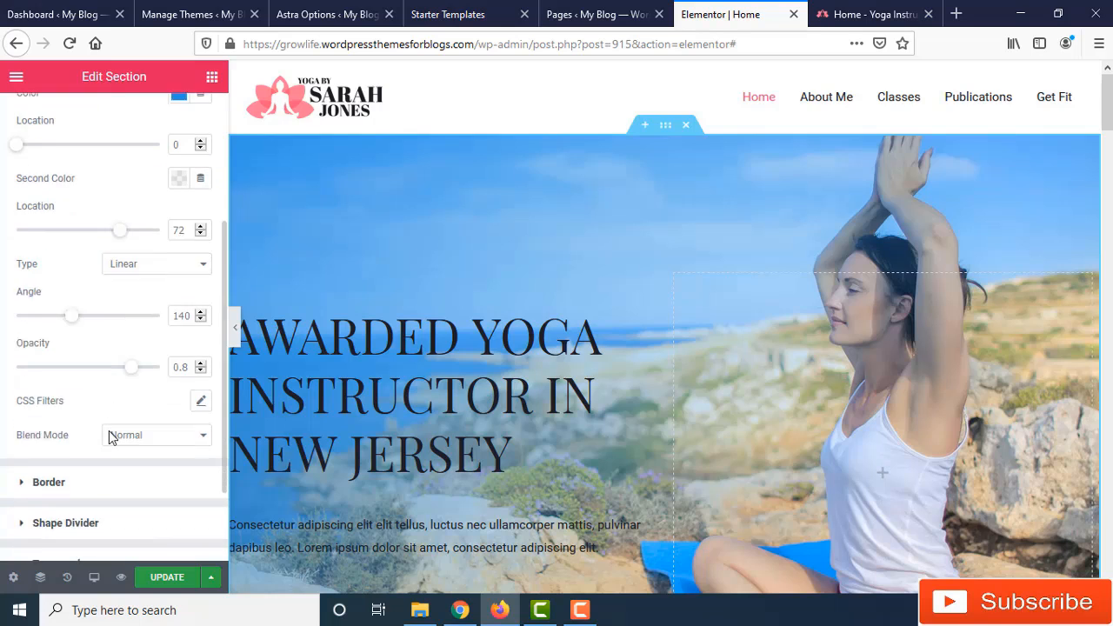
{"action": "scroll", "coordinate": [130, 430], "scroll_direction": "down", "scroll_amount": 2}
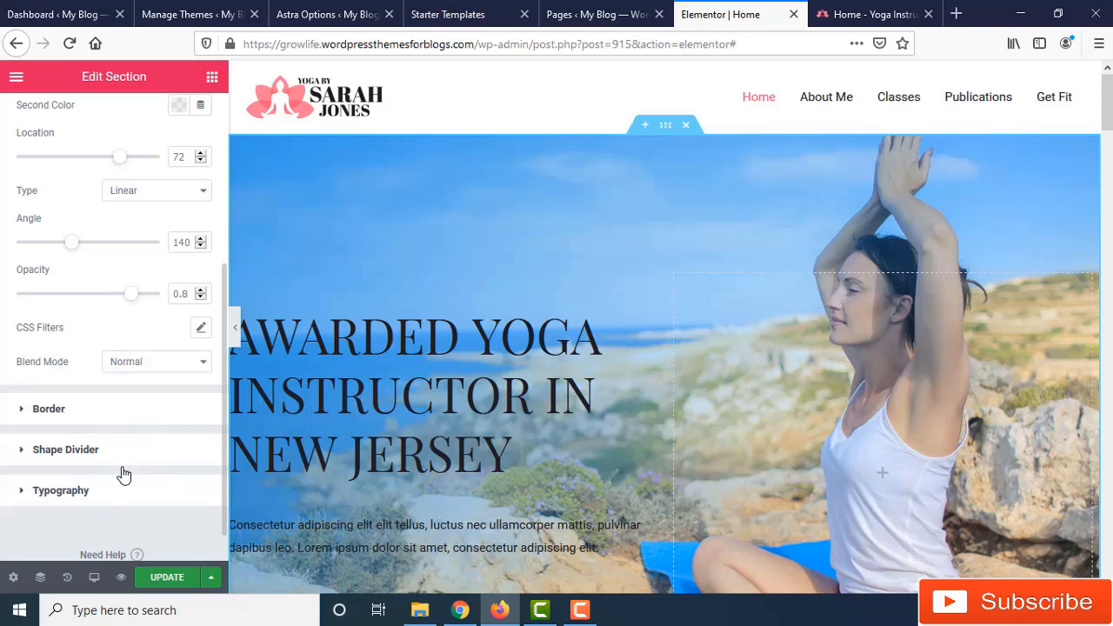
Review the hero section's background overlay settings and its advanced margin, padding, motion effects, responsive and custom CSS options.
{"action": "scroll", "coordinate": [139, 464], "scroll_direction": "up", "scroll_amount": 5}
{"action": "scroll", "coordinate": [146, 405], "scroll_direction": "up", "scroll_amount": 2}
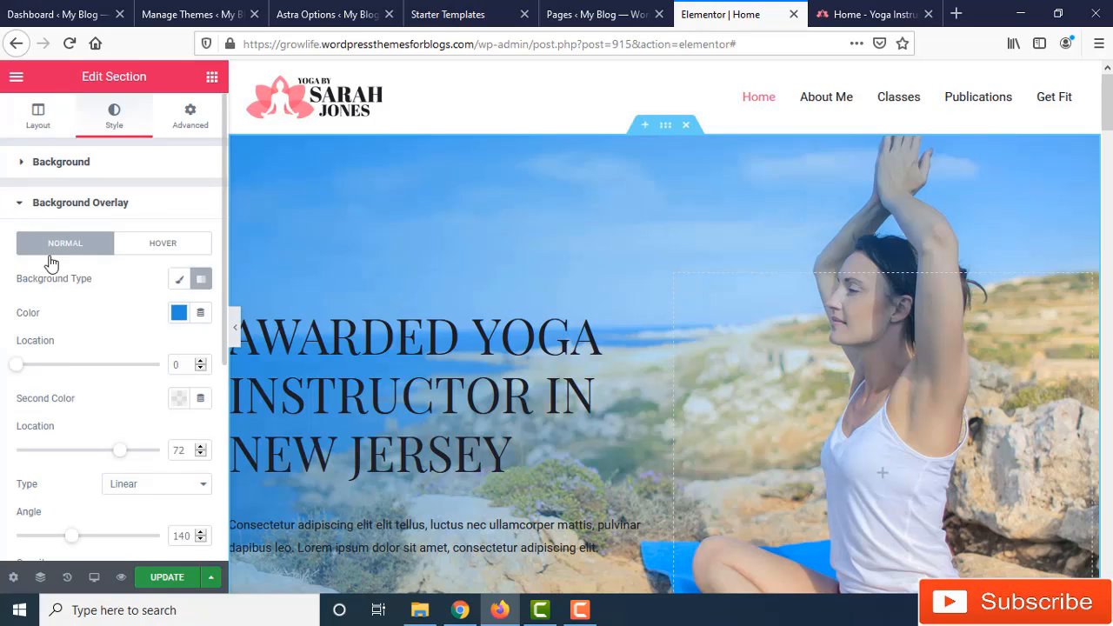
{"action": "left_click", "coordinate": [20, 209]}
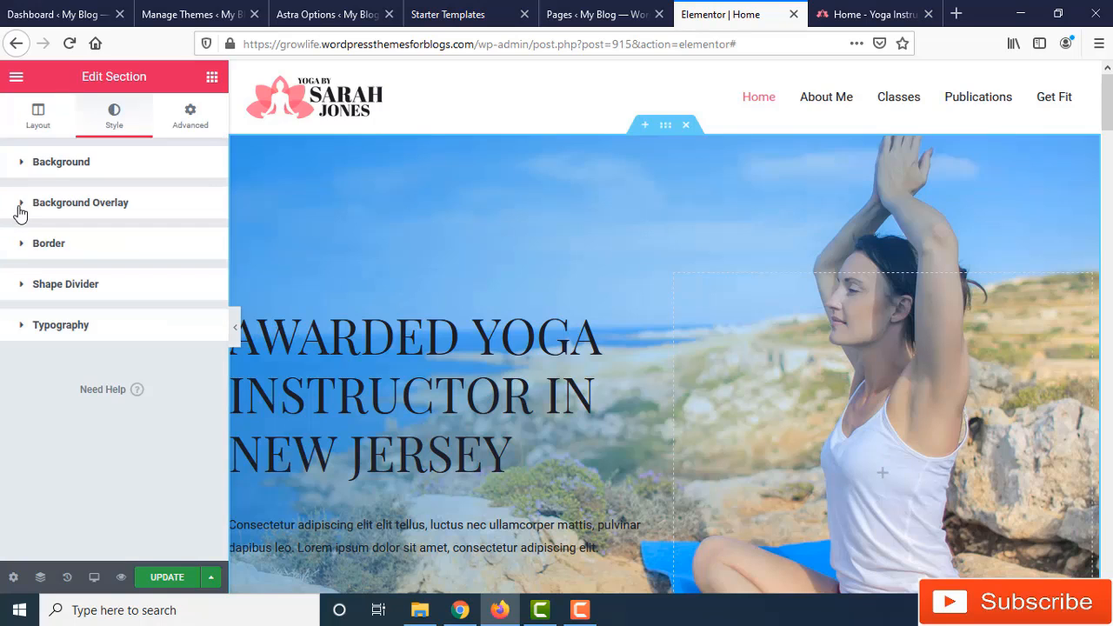
{"action": "left_click", "coordinate": [184, 122]}
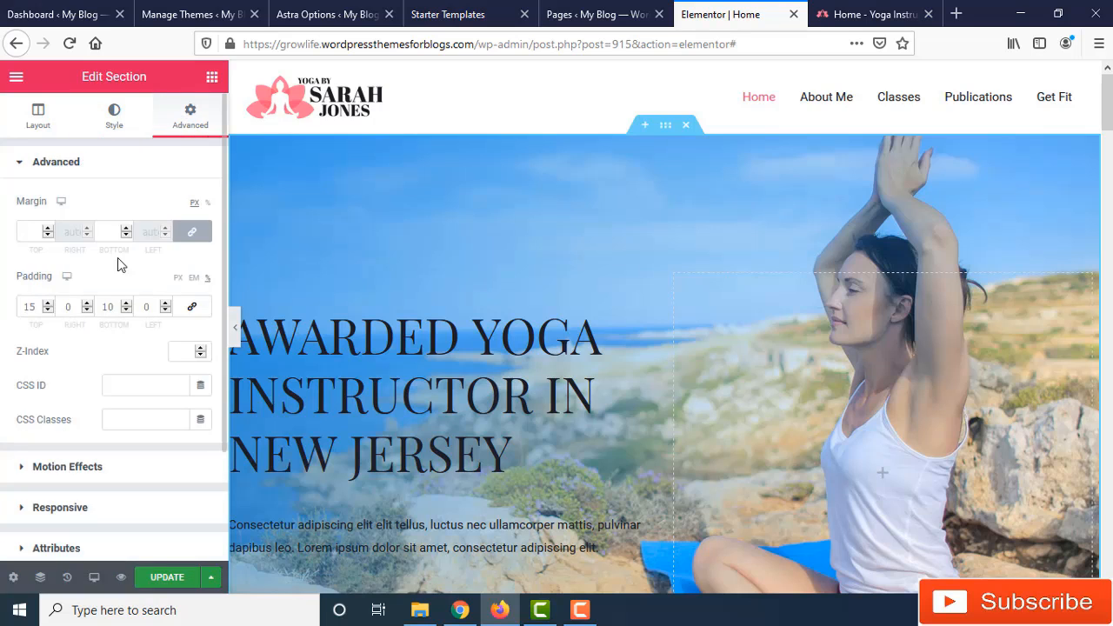
{"action": "scroll", "coordinate": [39, 347], "scroll_direction": "down", "scroll_amount": 2}
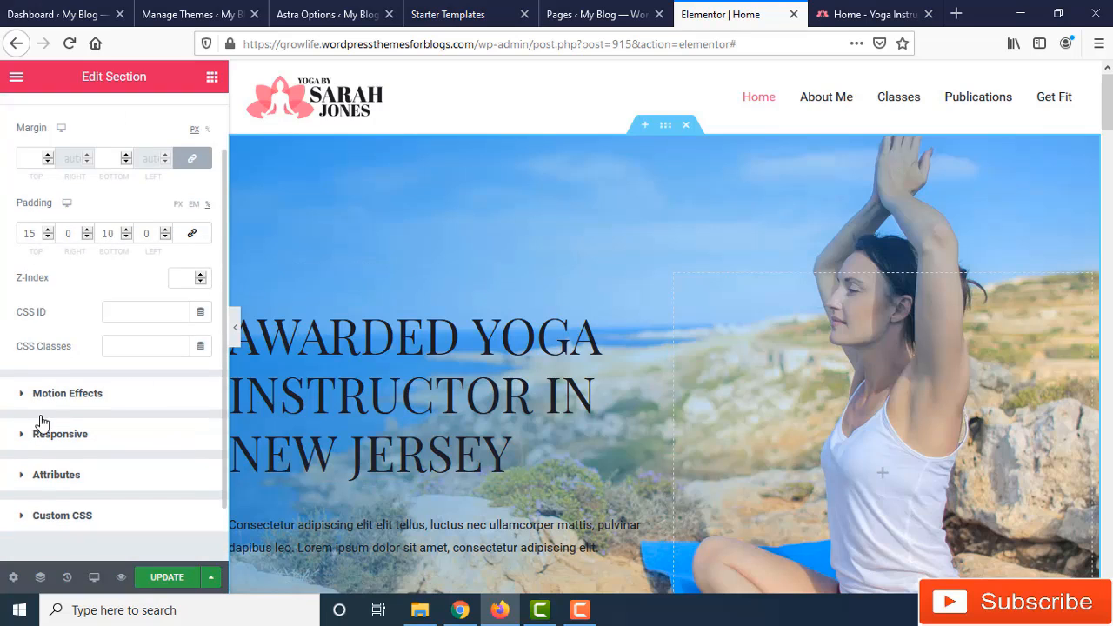
{"action": "scroll", "coordinate": [41, 423], "scroll_direction": "down", "scroll_amount": 1}
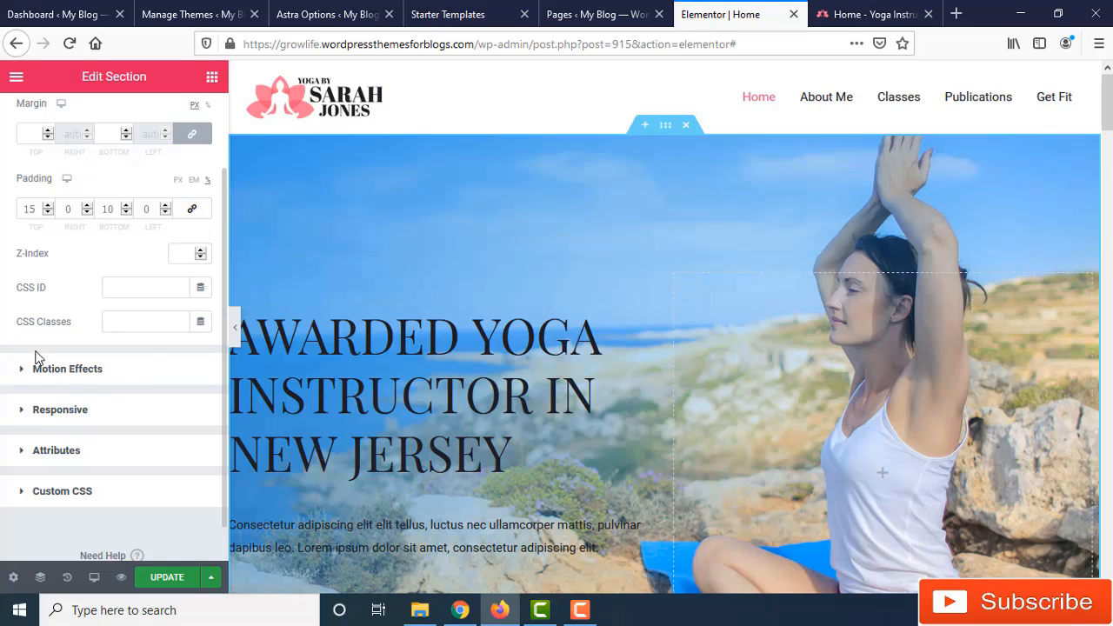
{"action": "scroll", "coordinate": [87, 367], "scroll_direction": "down", "scroll_amount": 1}
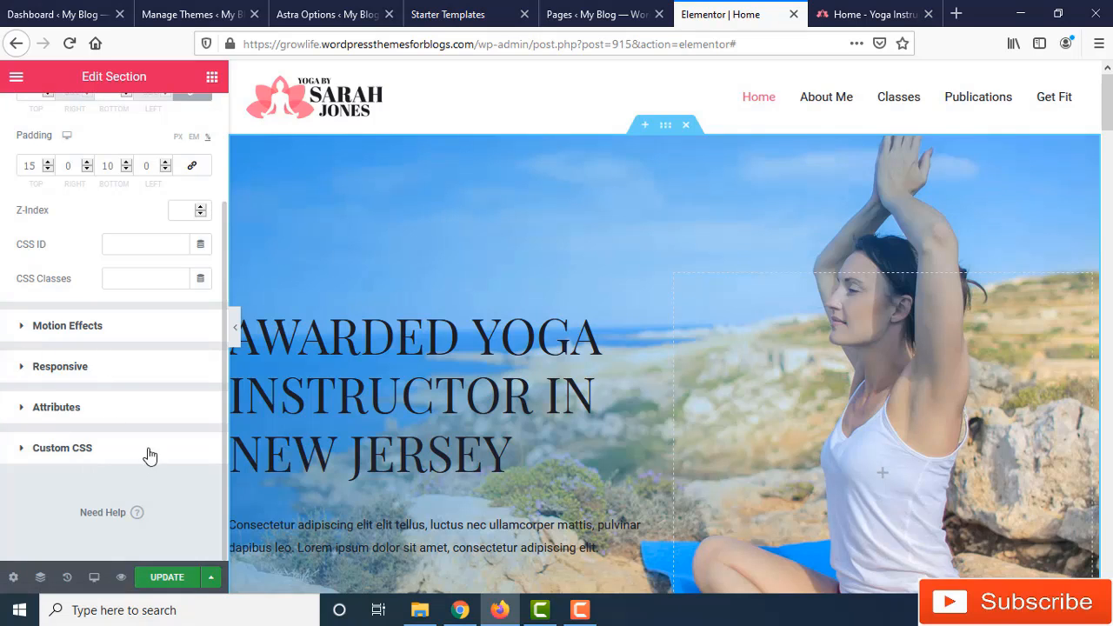
Inspect the editing options of the hero's Contact Today button, main heading and paragraph, including the paragraph's style settings.
{"action": "scroll", "coordinate": [242, 418], "scroll_direction": "down", "scroll_amount": 2}
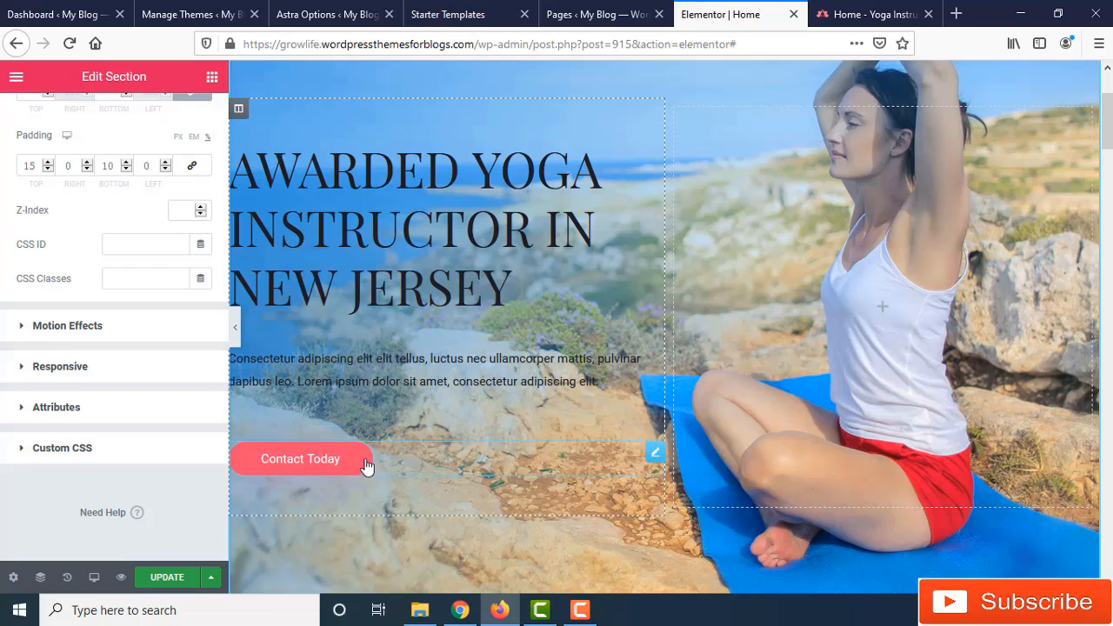
{"action": "left_click", "coordinate": [654, 454]}
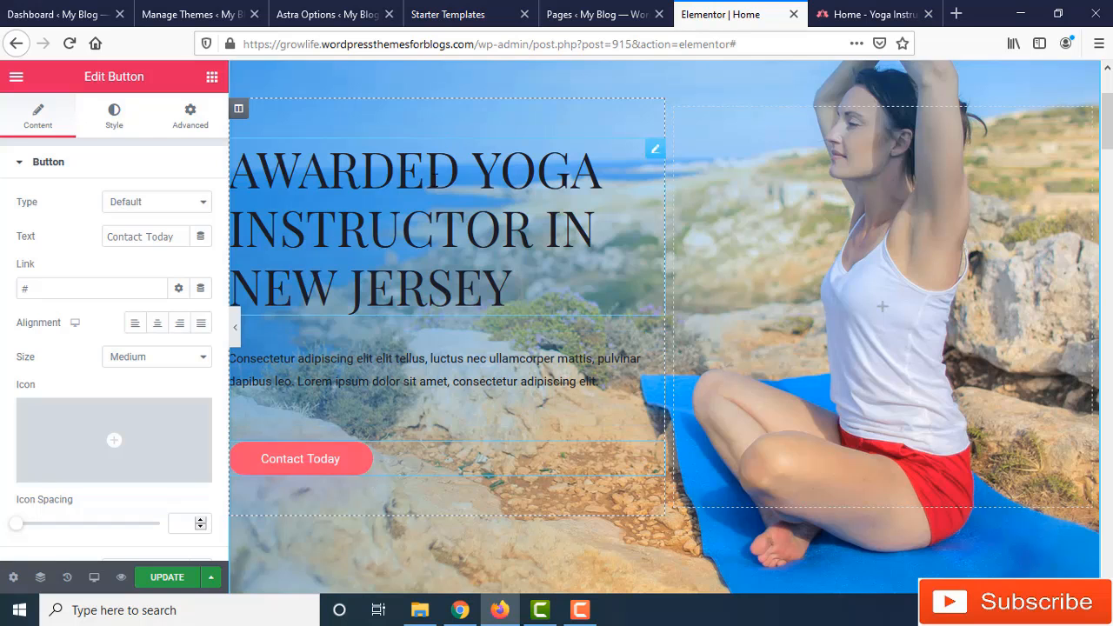
{"action": "left_click", "coordinate": [656, 151]}
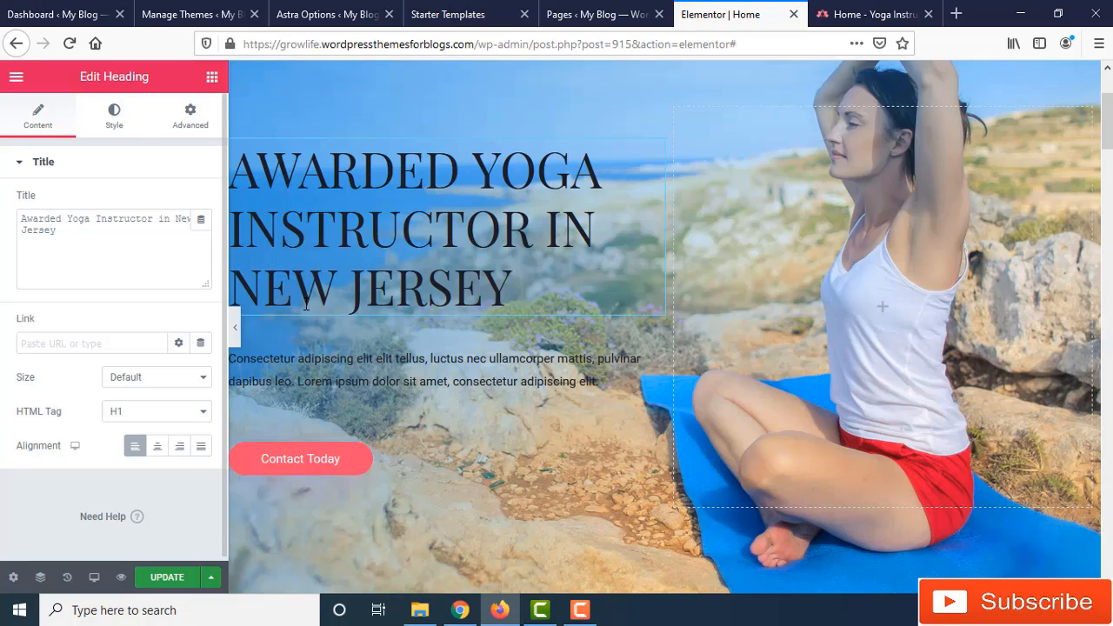
{"action": "left_click", "coordinate": [606, 372]}
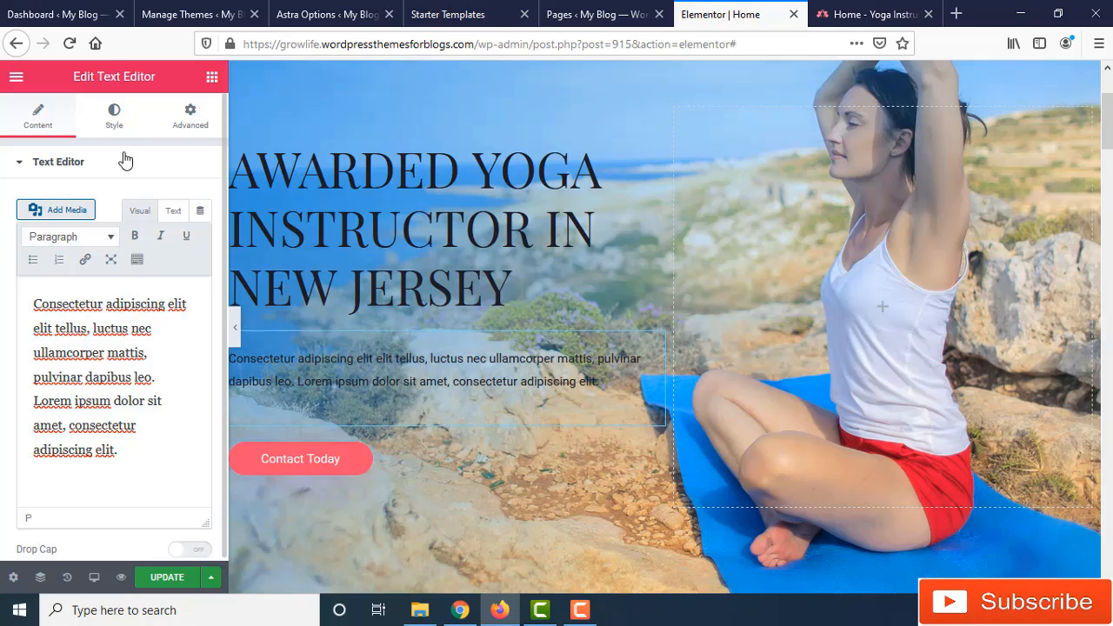
{"action": "left_click", "coordinate": [108, 127]}
Inspect the Hatha Yoga image box's content settings and browse the media library for its image without replacing it.
{"action": "scroll", "coordinate": [832, 418], "scroll_direction": "down", "scroll_amount": 10}
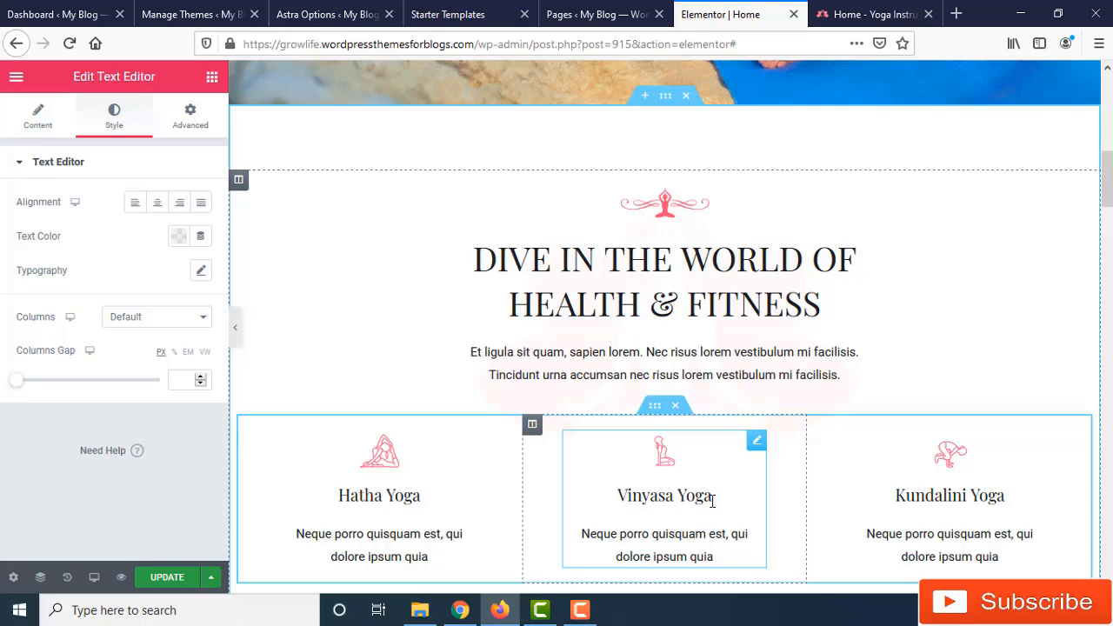
{"action": "scroll", "coordinate": [706, 460], "scroll_direction": "down", "scroll_amount": 2}
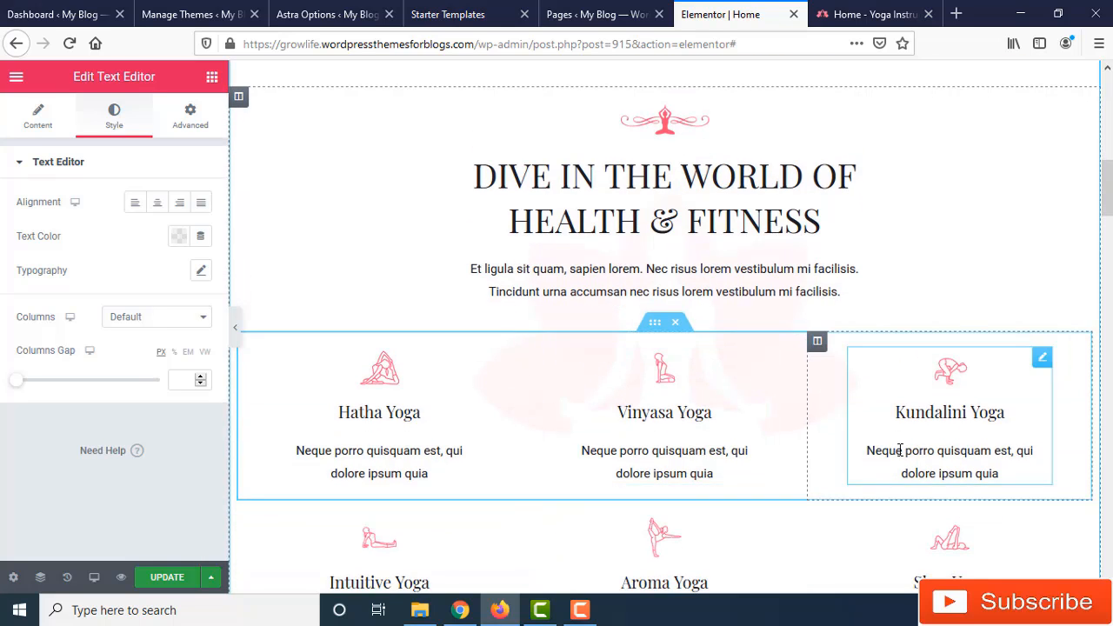
{"action": "scroll", "coordinate": [732, 502], "scroll_direction": "down", "scroll_amount": 2}
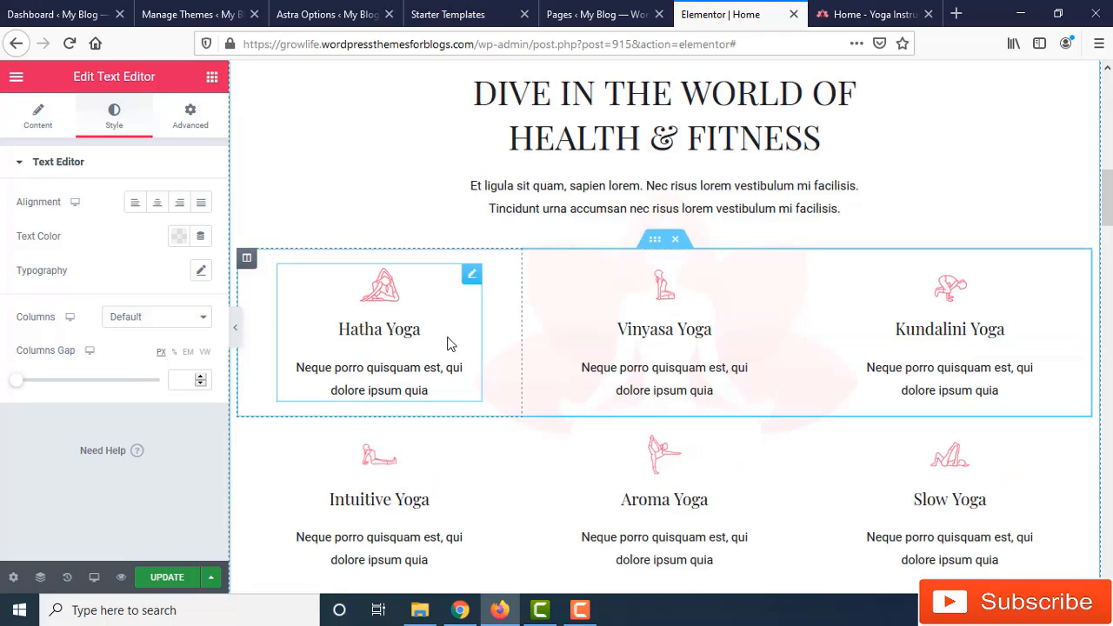
{"action": "left_click", "coordinate": [472, 285]}
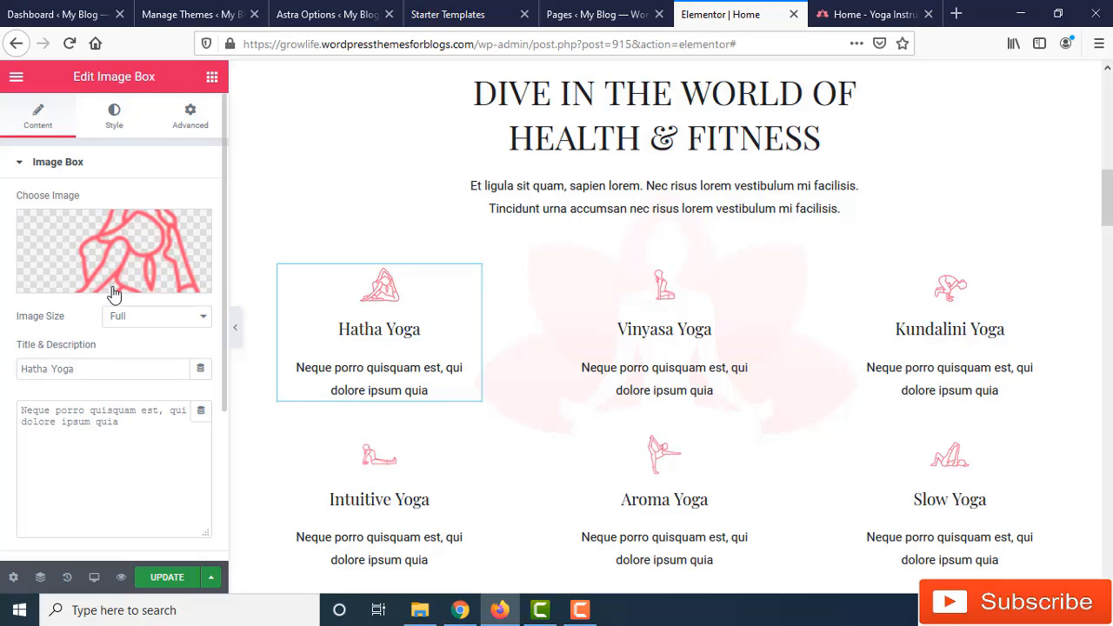
{"action": "mouse_move", "coordinate": [92, 256]}
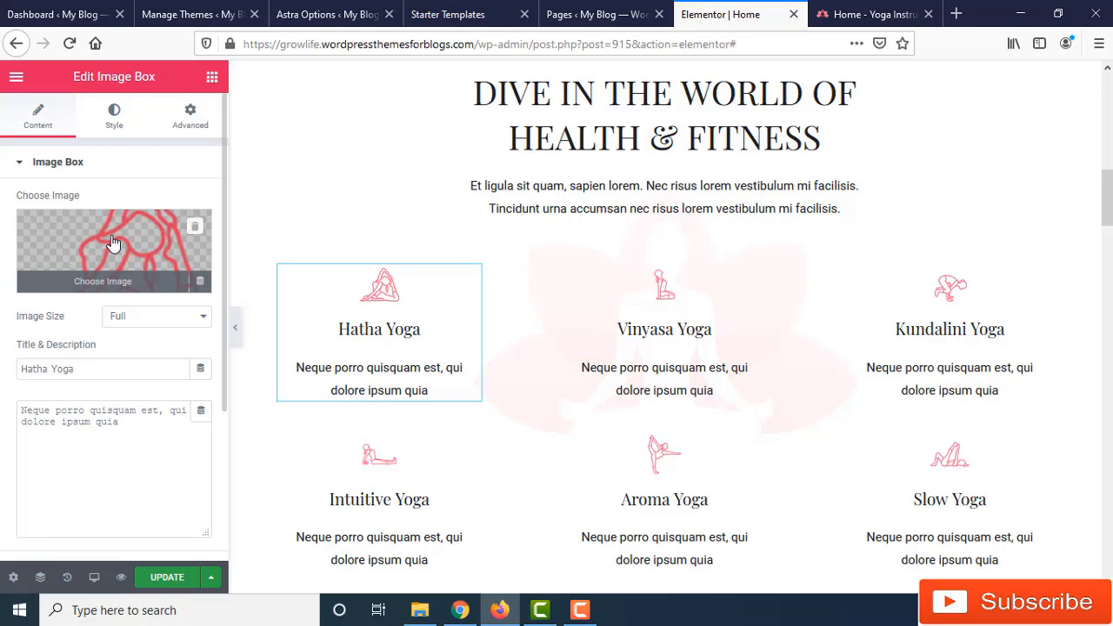
{"action": "left_click", "coordinate": [112, 243]}
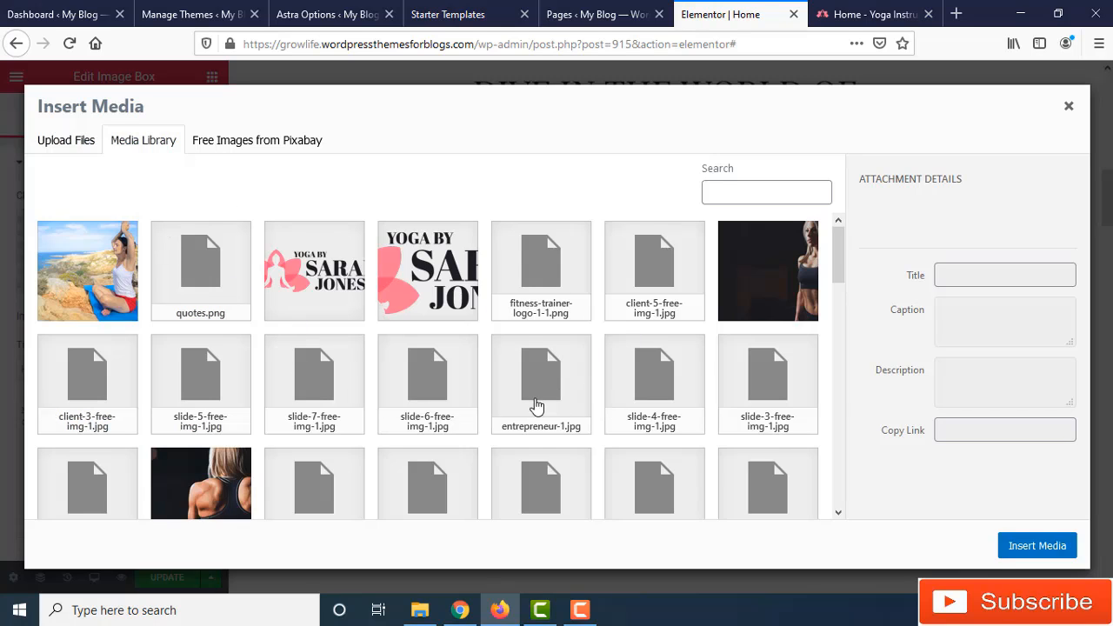
{"action": "left_click", "coordinate": [1068, 106]}
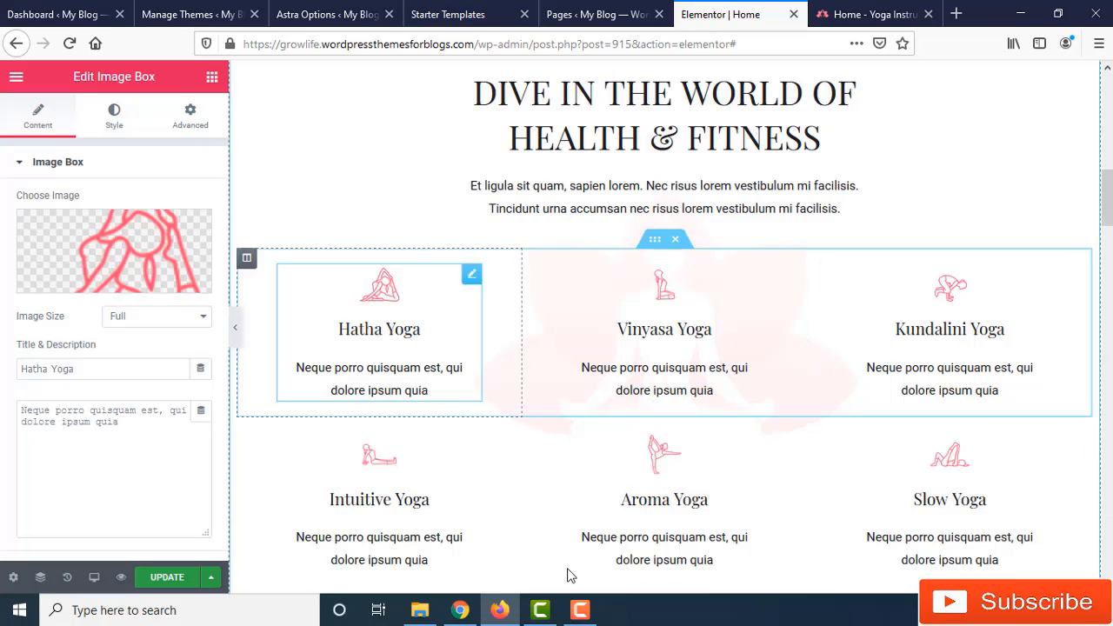
Inspect the background style of the Dive in the World of Health & Fitness section and view its image in the media library.
{"action": "scroll", "coordinate": [904, 513], "scroll_direction": "down", "scroll_amount": 2}
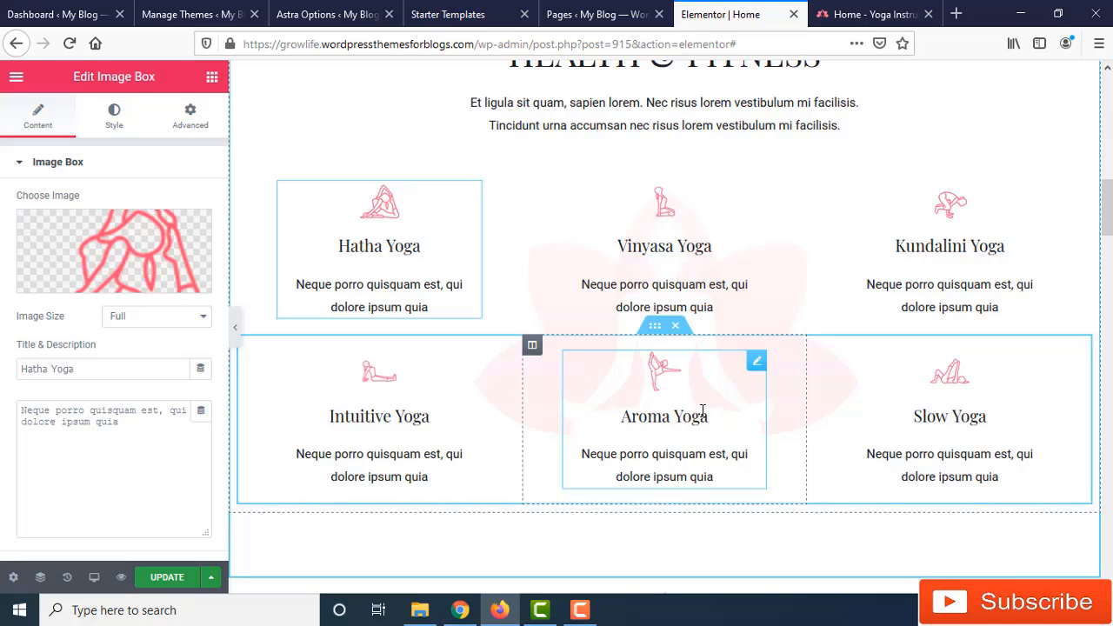
{"action": "scroll", "coordinate": [703, 410], "scroll_direction": "up", "scroll_amount": 3}
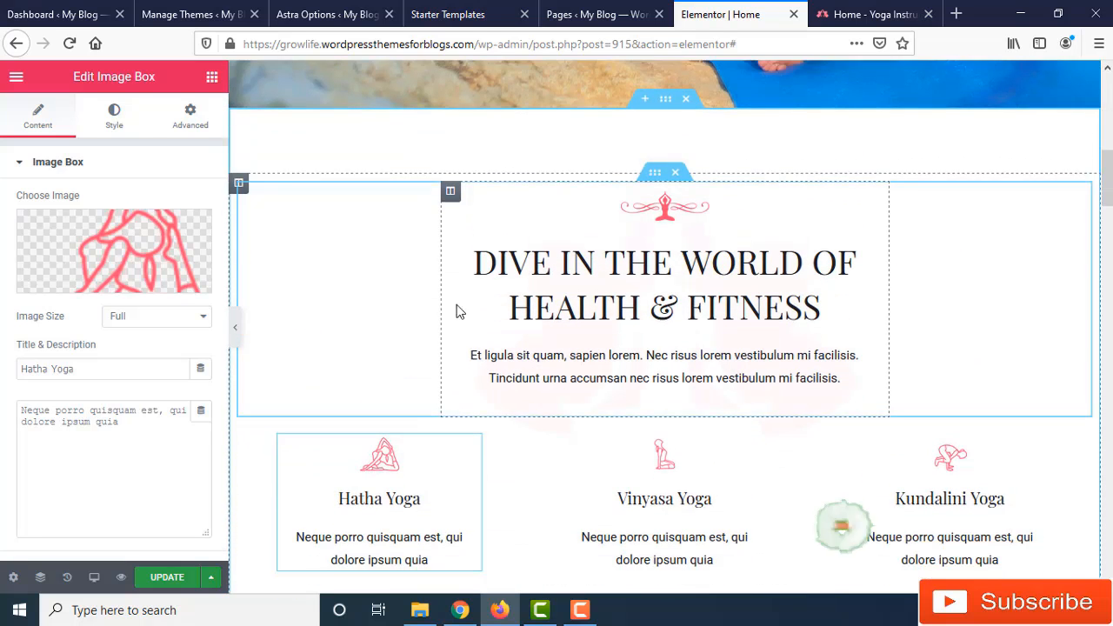
{"action": "right_click", "coordinate": [549, 166]}
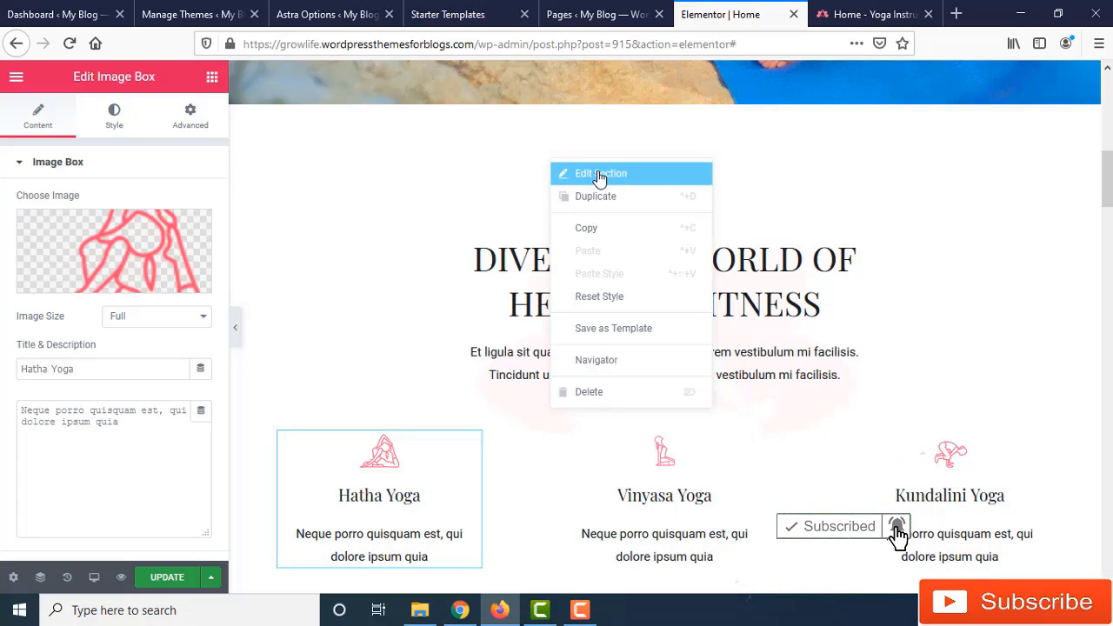
{"action": "left_click", "coordinate": [599, 175]}
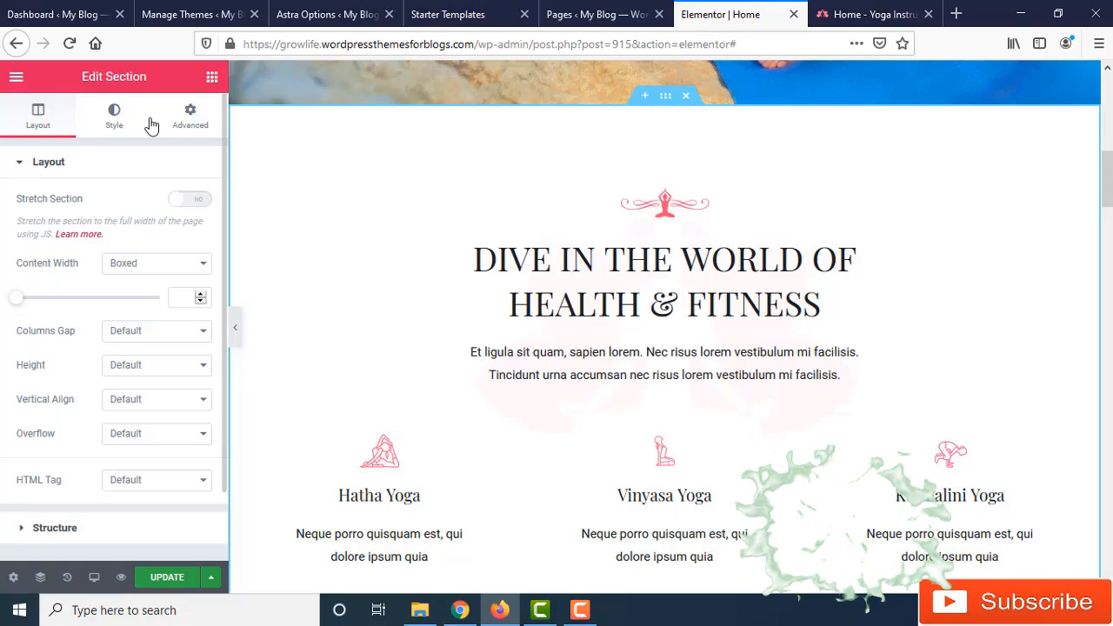
{"action": "left_click", "coordinate": [117, 121]}
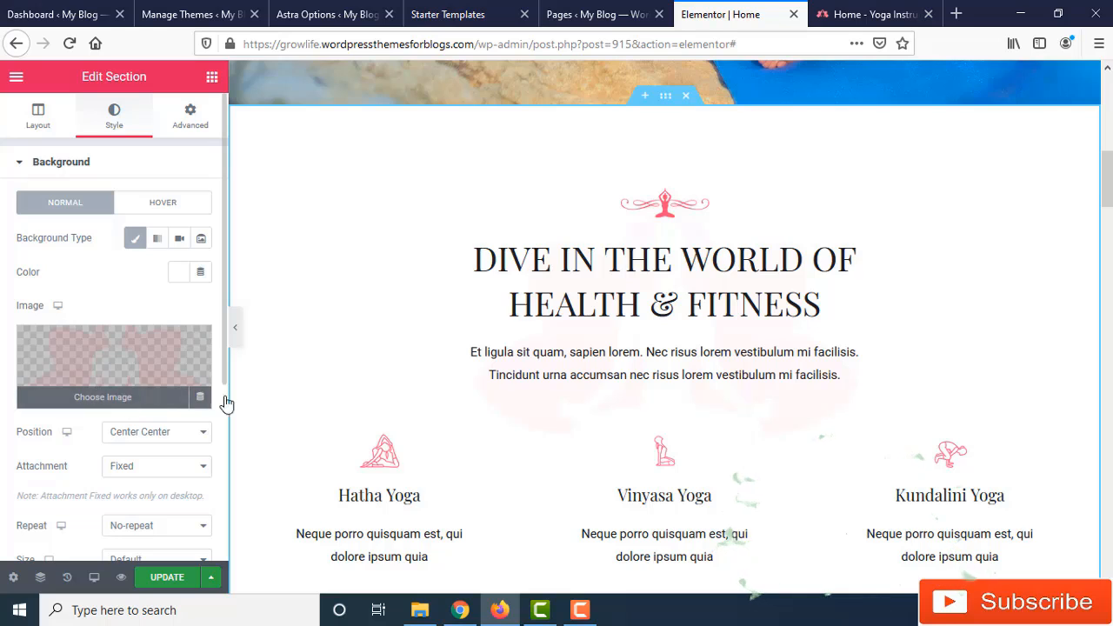
{"action": "left_click", "coordinate": [126, 371]}
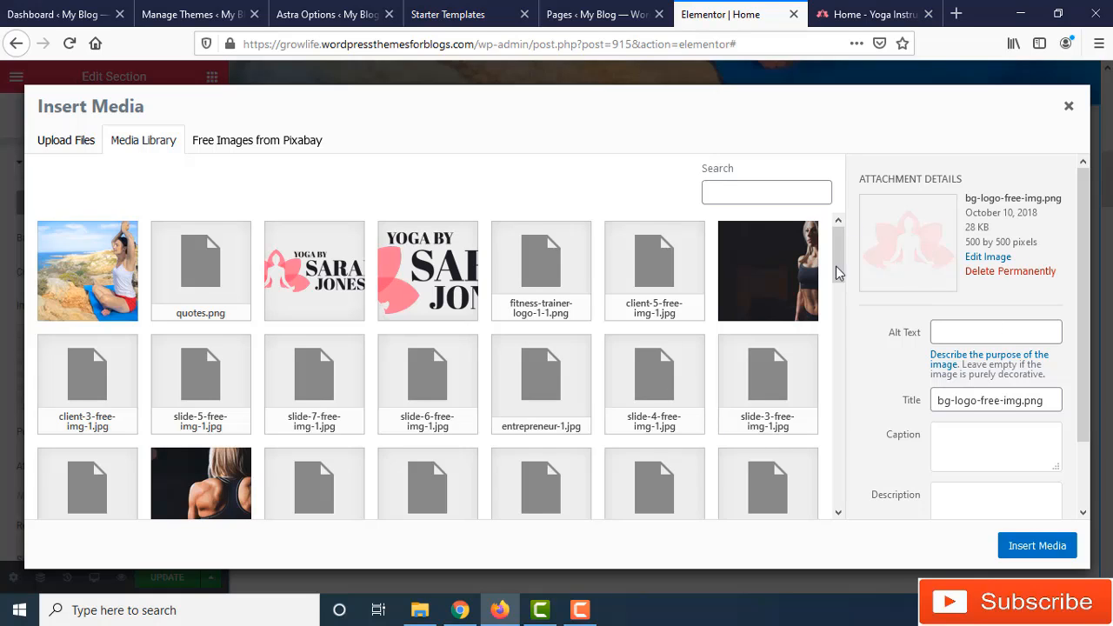
{"action": "left_click", "coordinate": [1068, 105]}
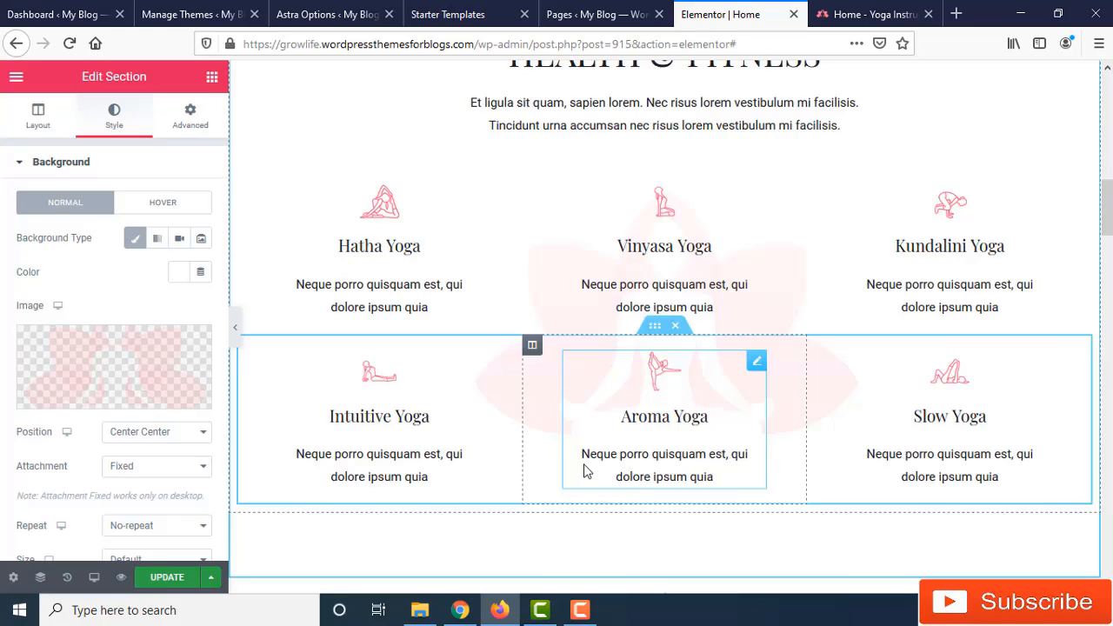
Delete the Accolades section with its award logos from the Home page.
{"action": "scroll", "coordinate": [583, 470], "scroll_direction": "down", "scroll_amount": 5}
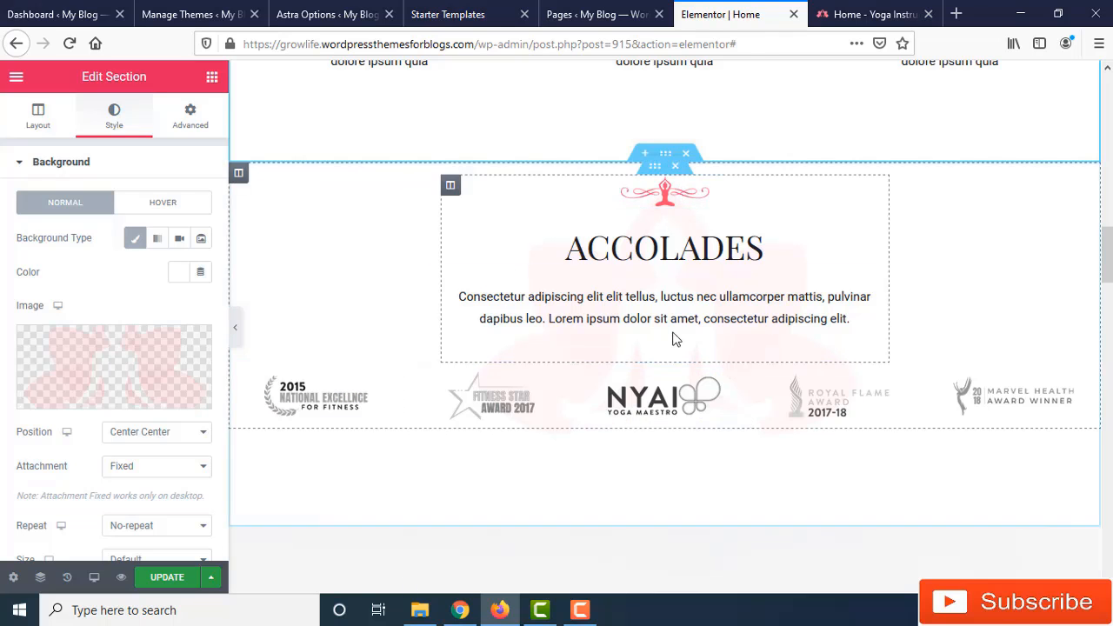
{"action": "left_click", "coordinate": [676, 165]}
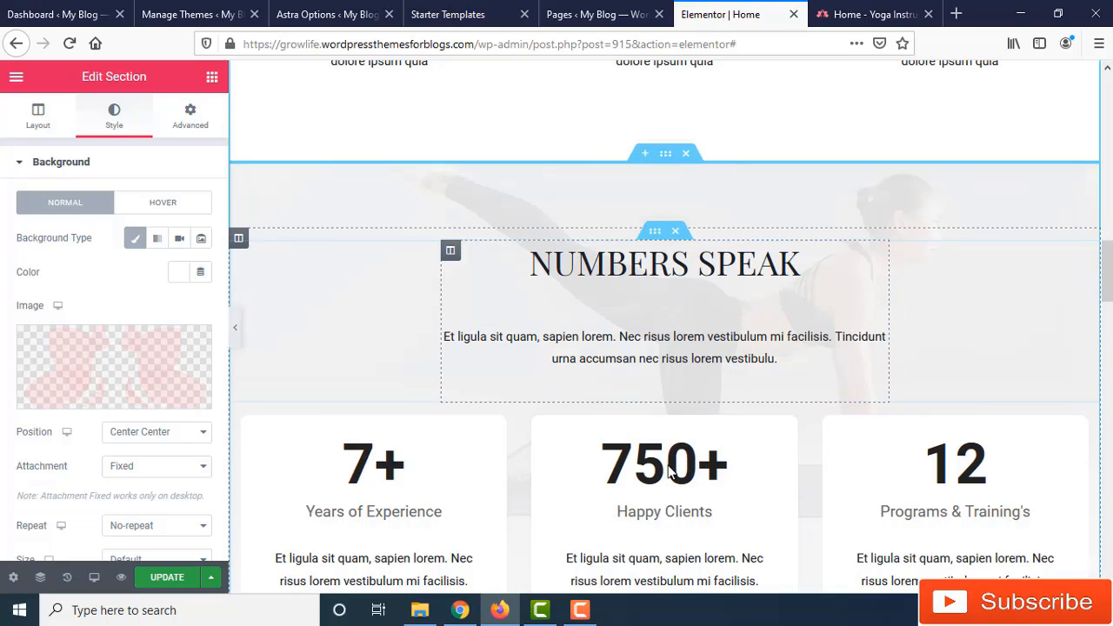
Review the content of the Numbers Speak counters and the Benefits of Yoga section.
{"action": "scroll", "coordinate": [605, 285], "scroll_direction": "down", "scroll_amount": 1}
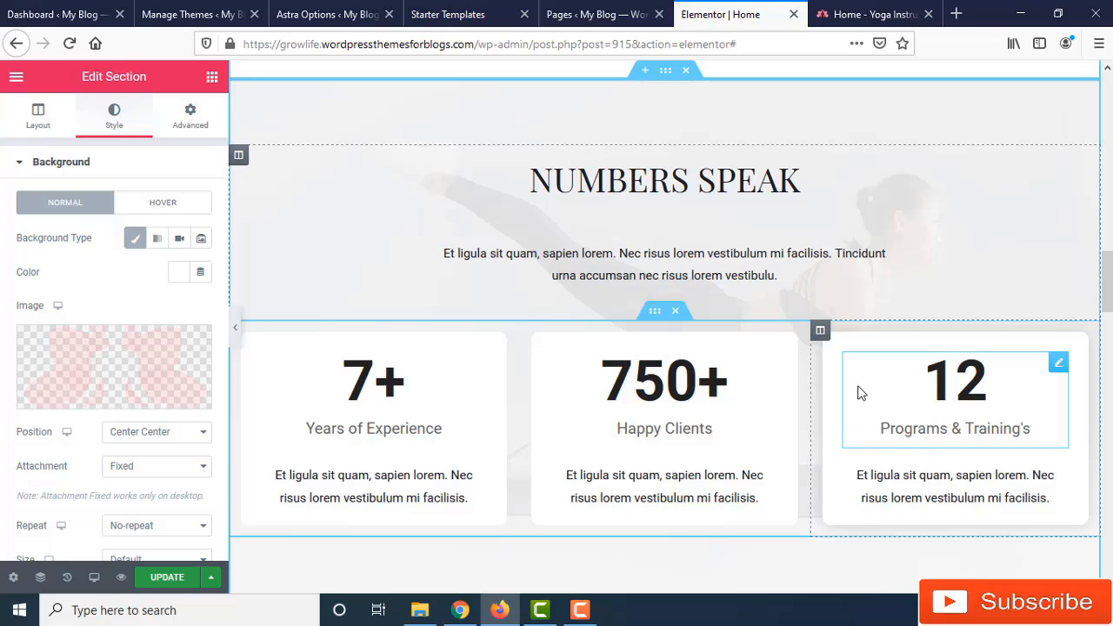
{"action": "scroll", "coordinate": [857, 392], "scroll_direction": "down", "scroll_amount": 2}
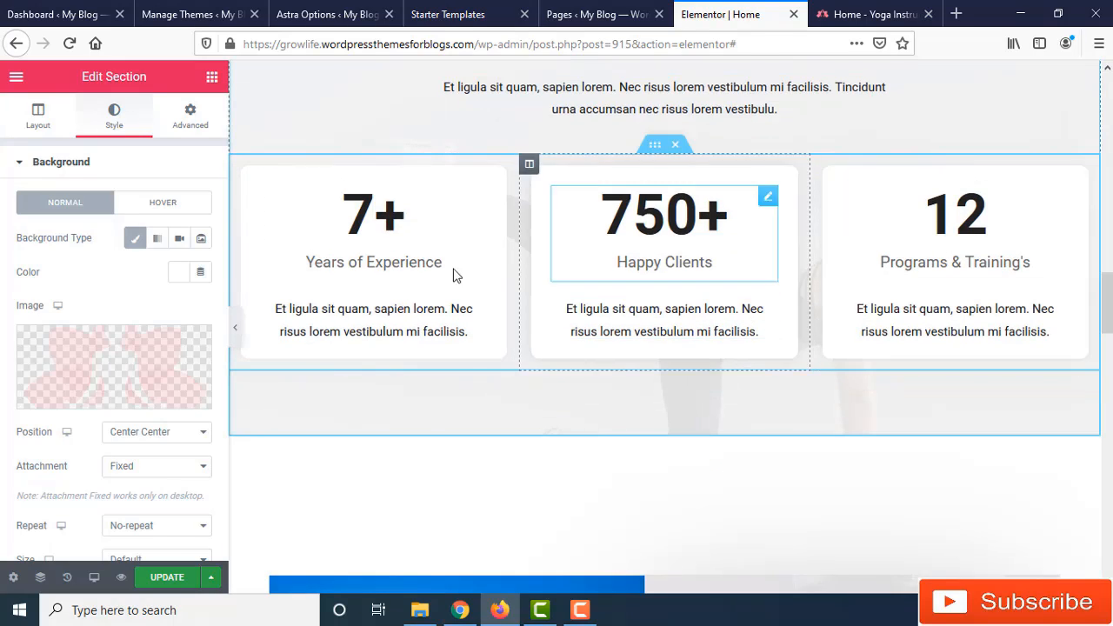
{"action": "scroll", "coordinate": [592, 308], "scroll_direction": "down", "scroll_amount": 2}
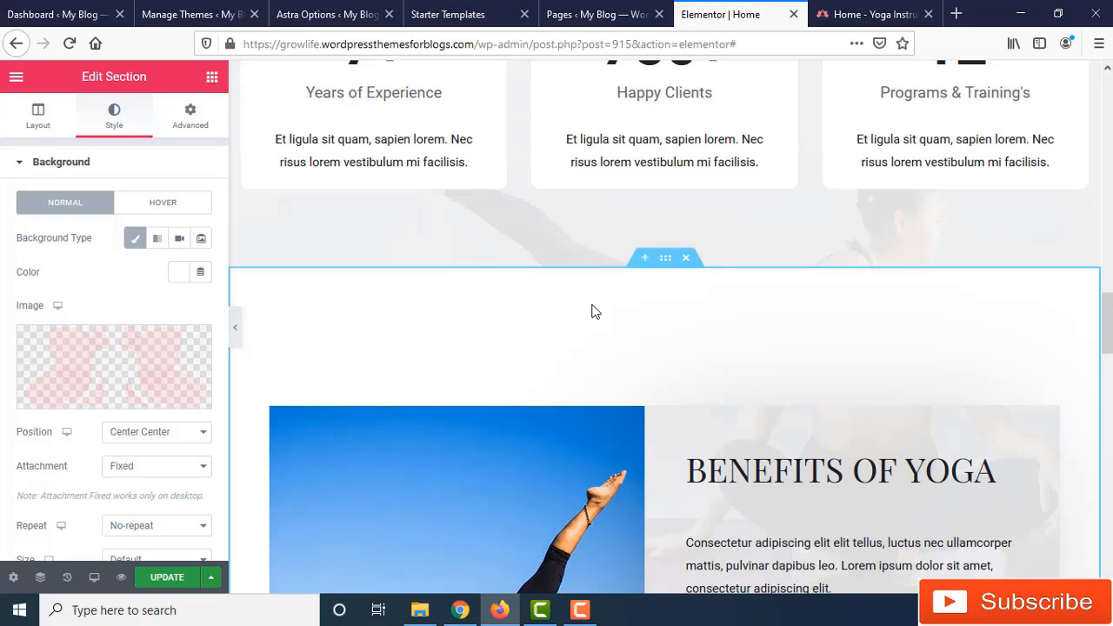
{"action": "scroll", "coordinate": [594, 311], "scroll_direction": "down", "scroll_amount": 4}
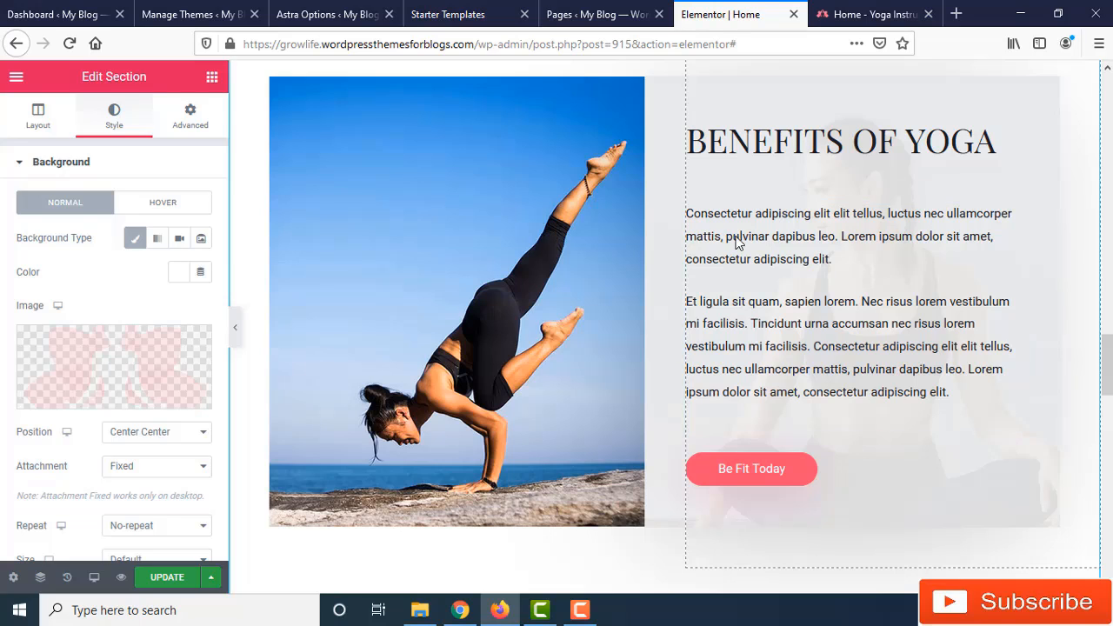
{"action": "scroll", "coordinate": [927, 455], "scroll_direction": "down", "scroll_amount": 2}
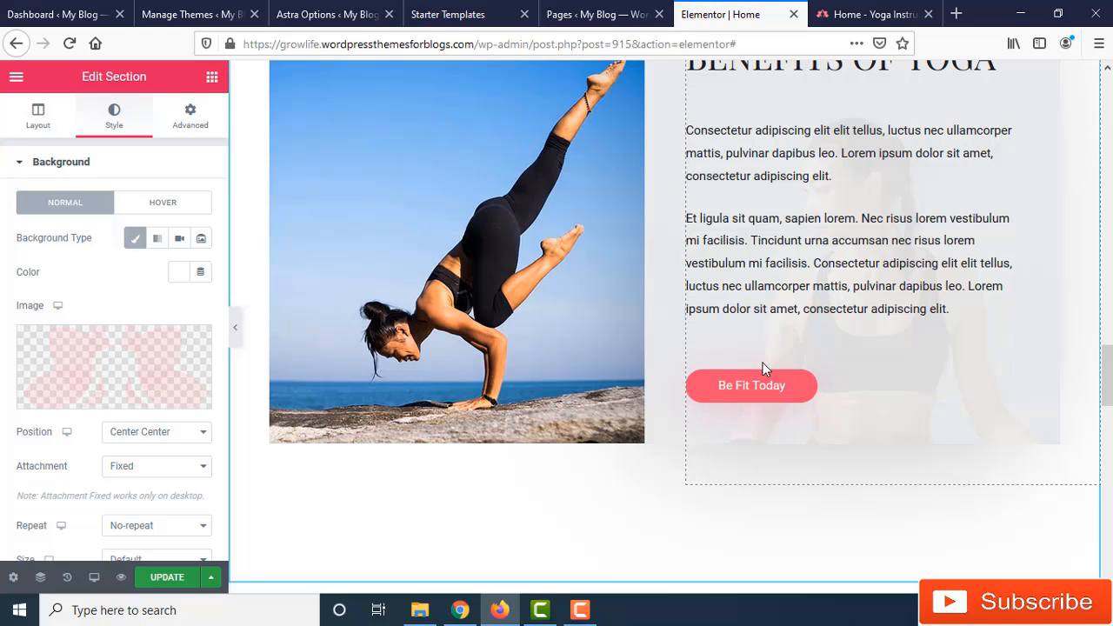
{"action": "scroll", "coordinate": [808, 435], "scroll_direction": "up", "scroll_amount": 4}
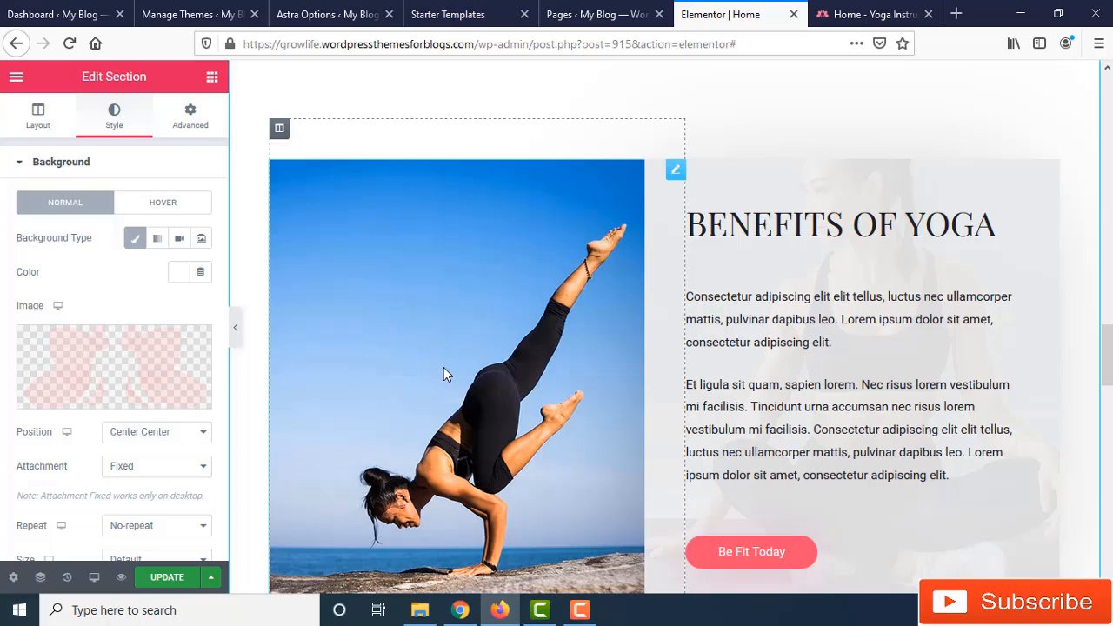
Open the first testimonial under What My Clients Say About Me for editing.
{"action": "scroll", "coordinate": [873, 412], "scroll_direction": "down", "scroll_amount": 5}
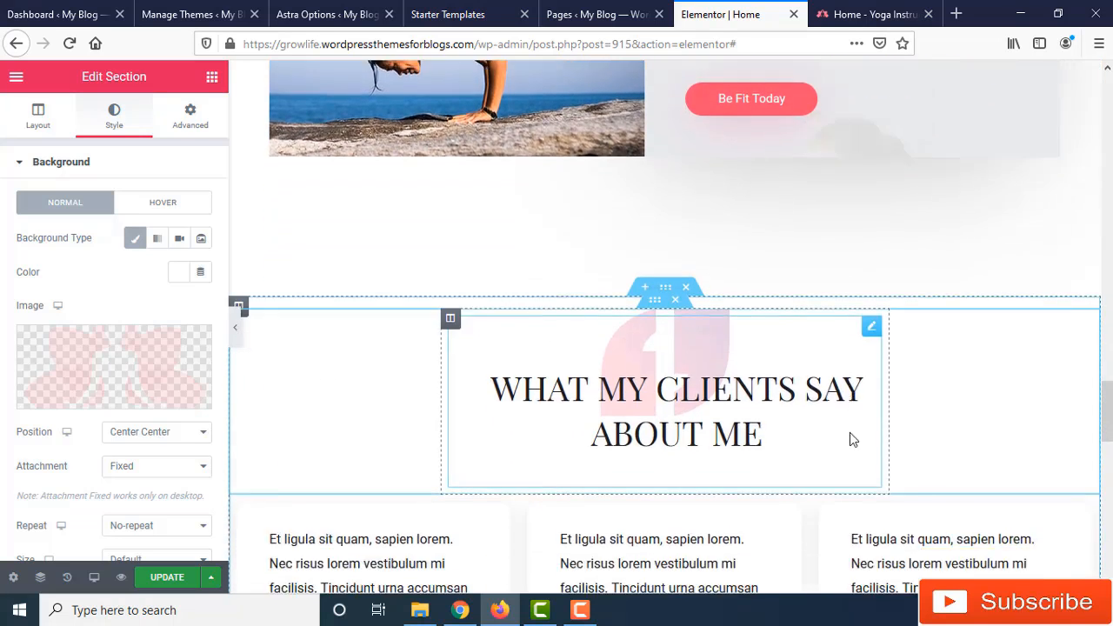
{"action": "scroll", "coordinate": [849, 439], "scroll_direction": "down", "scroll_amount": 2}
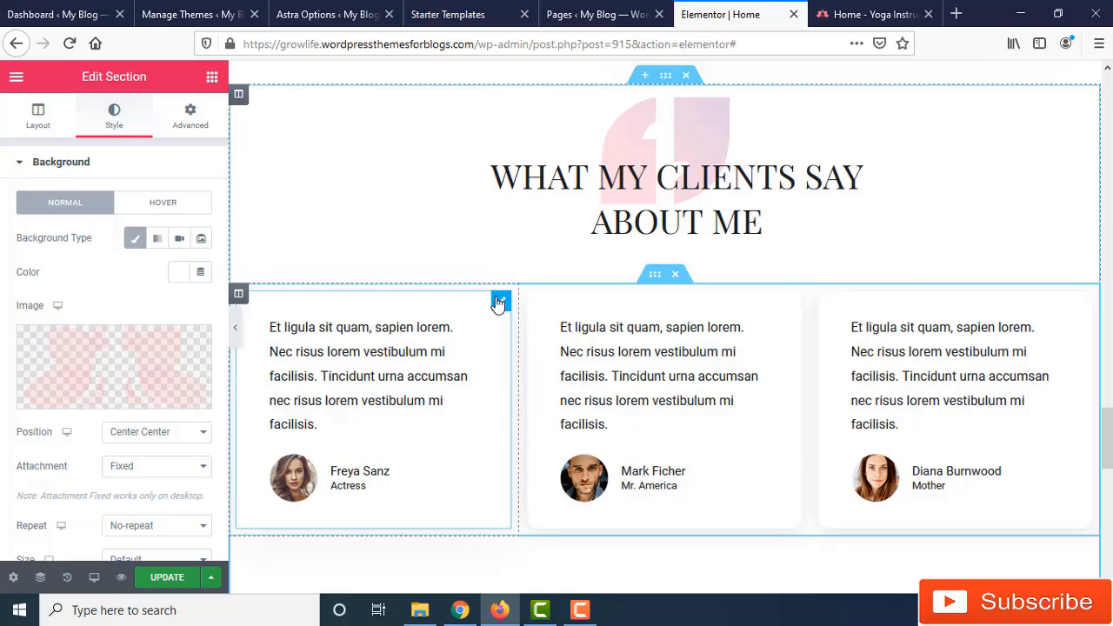
{"action": "left_click", "coordinate": [502, 305]}
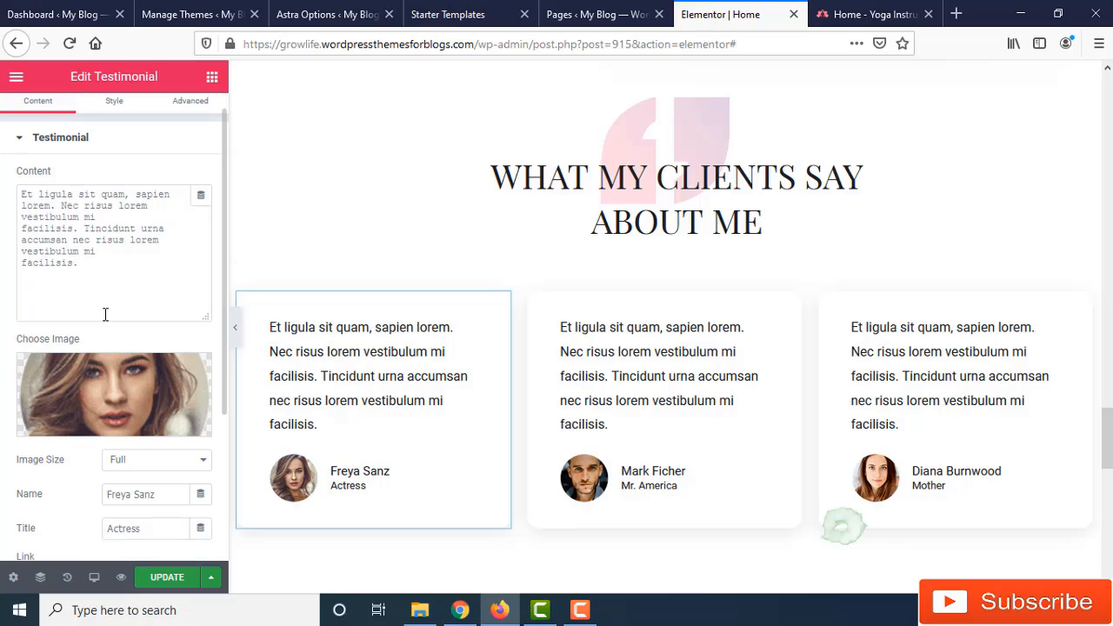
Review the first testimonial's settings and the Home page sections down to the footer and back up to the hero.
{"action": "scroll", "coordinate": [79, 369], "scroll_direction": "down", "scroll_amount": 3}
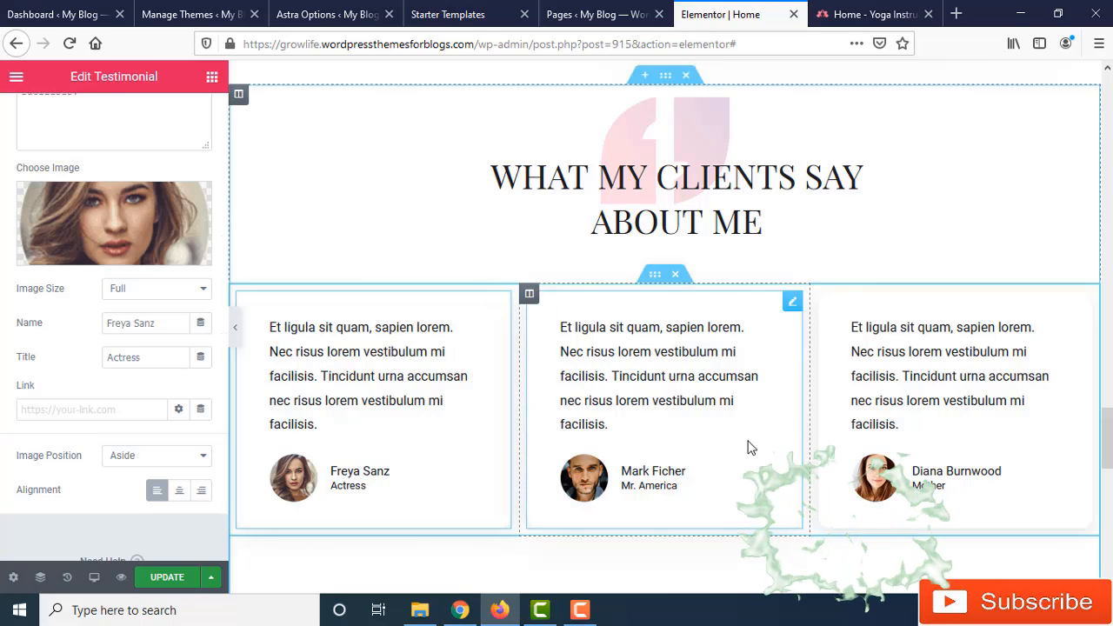
{"action": "scroll", "coordinate": [587, 432], "scroll_direction": "down", "scroll_amount": 5}
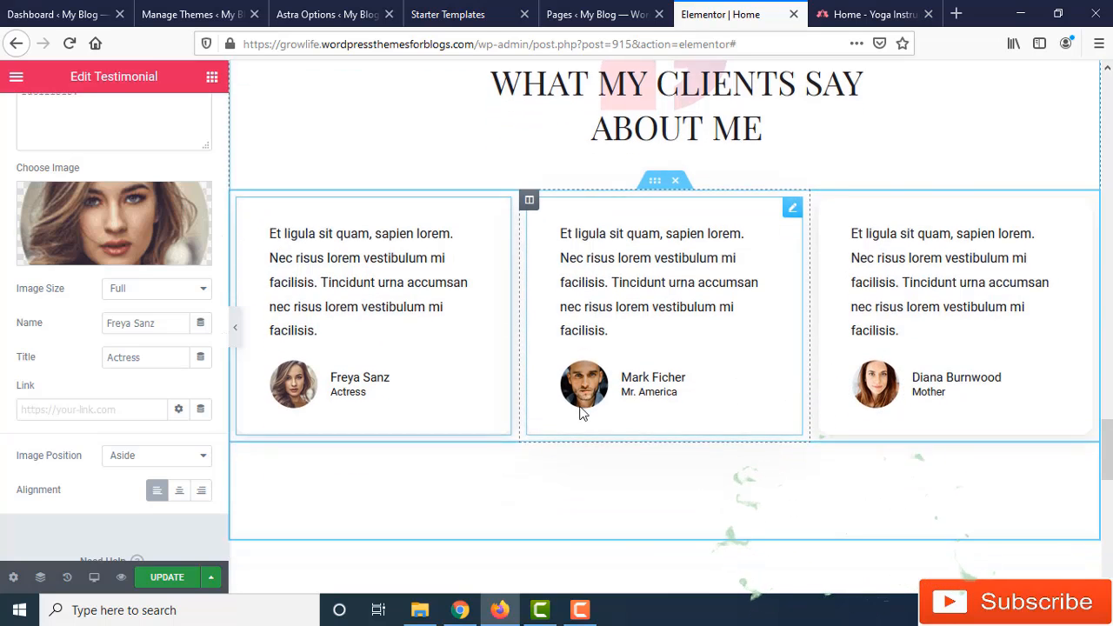
{"action": "scroll", "coordinate": [594, 411], "scroll_direction": "down", "scroll_amount": 4}
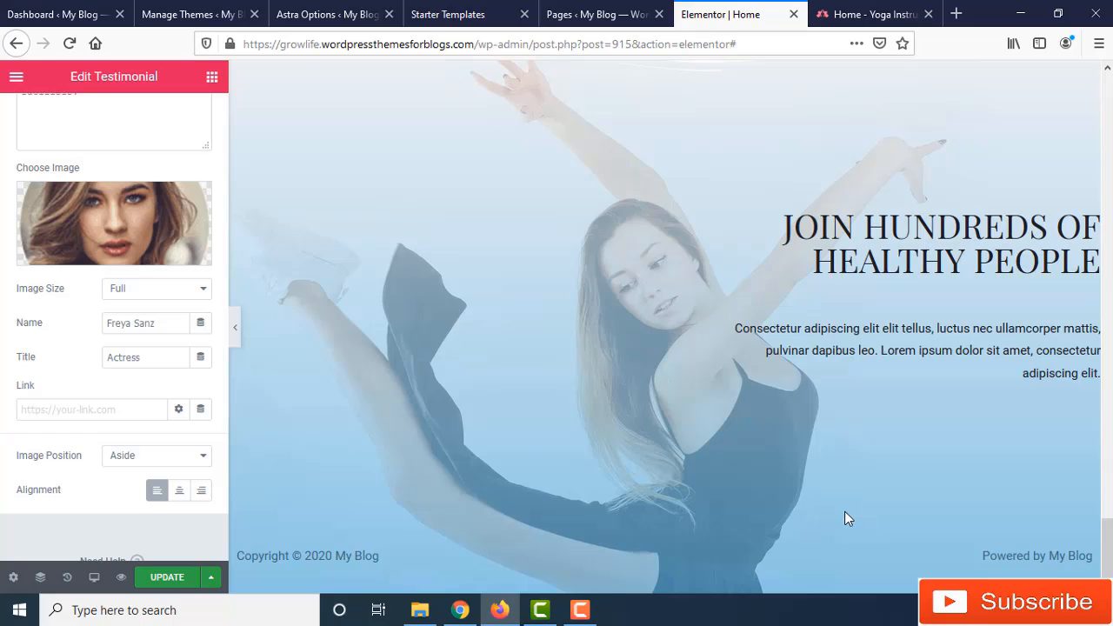
{"action": "scroll", "coordinate": [848, 518], "scroll_direction": "up", "scroll_amount": 4}
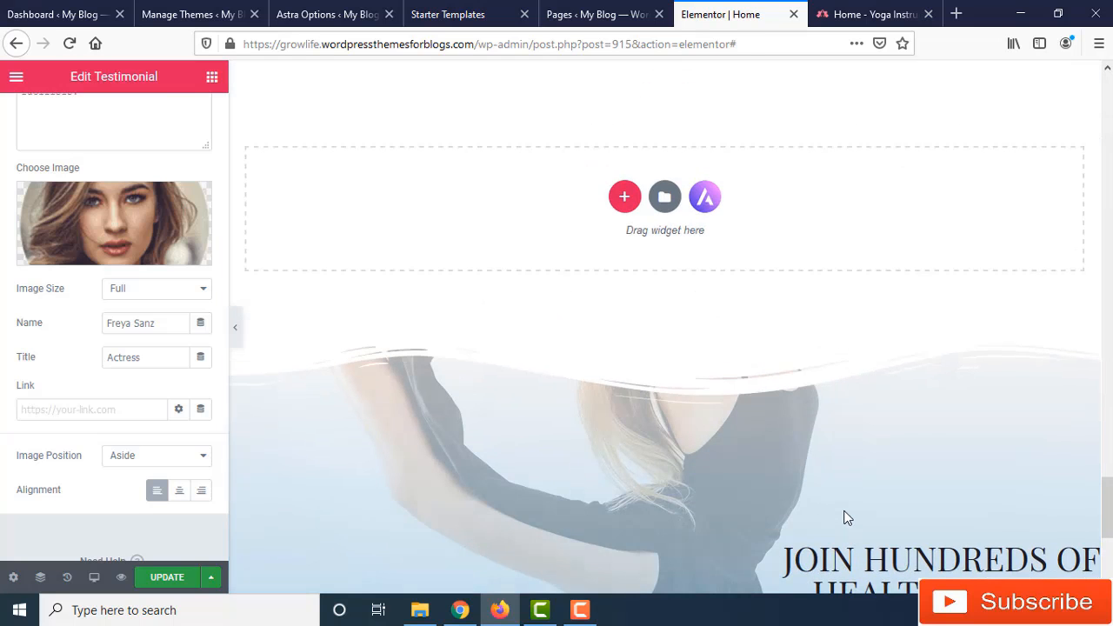
{"action": "scroll", "coordinate": [847, 518], "scroll_direction": "up", "scroll_amount": 10}
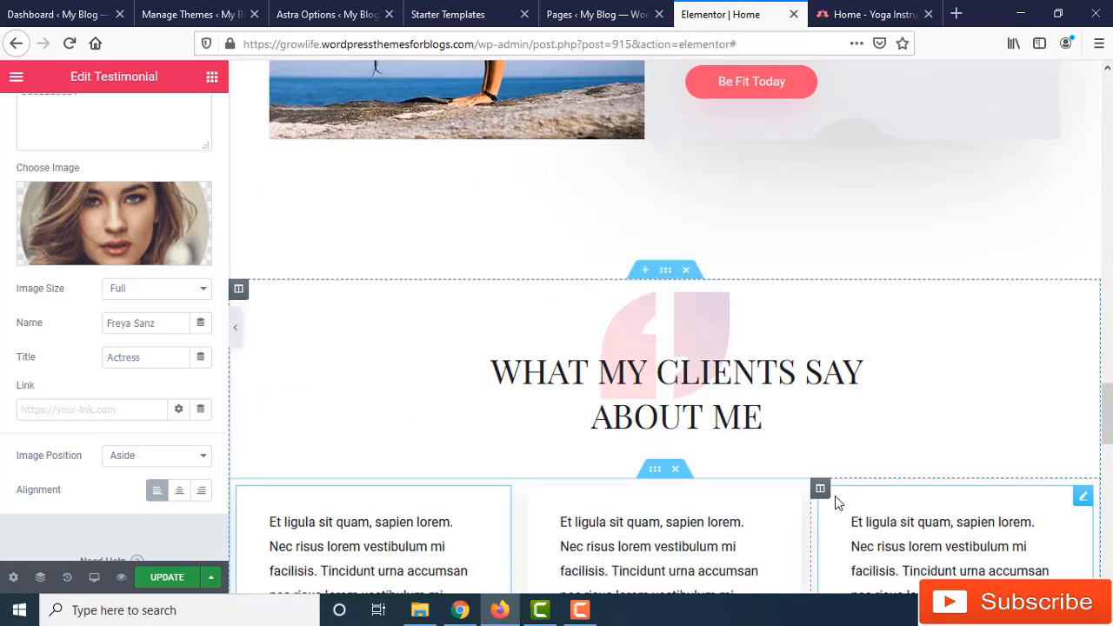
{"action": "scroll", "coordinate": [837, 502], "scroll_direction": "up", "scroll_amount": 8}
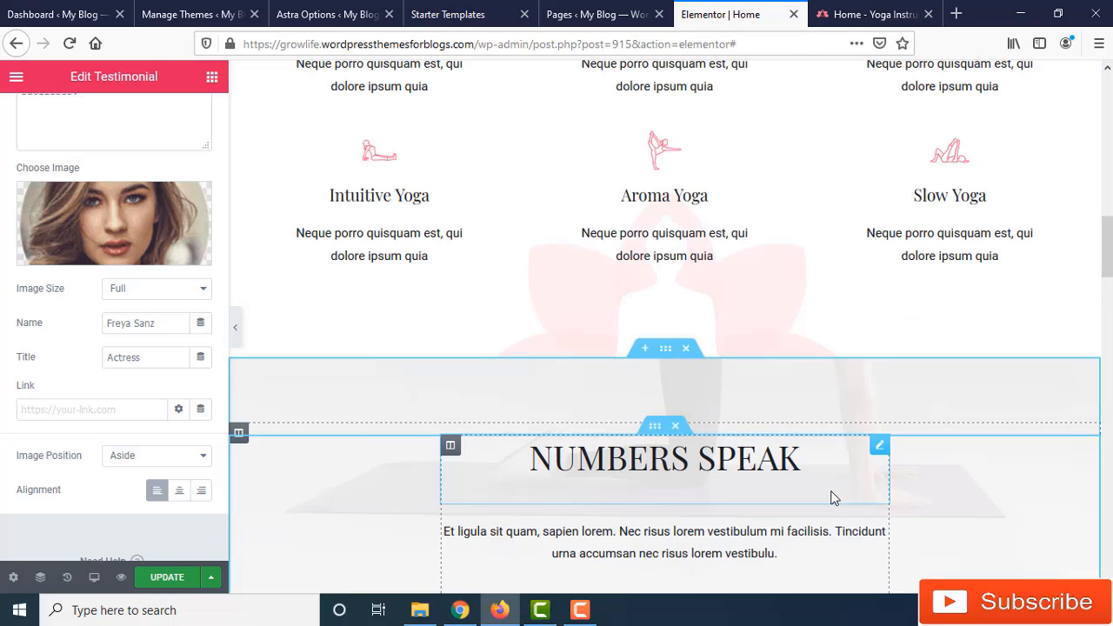
{"action": "scroll", "coordinate": [833, 498], "scroll_direction": "up", "scroll_amount": 8}
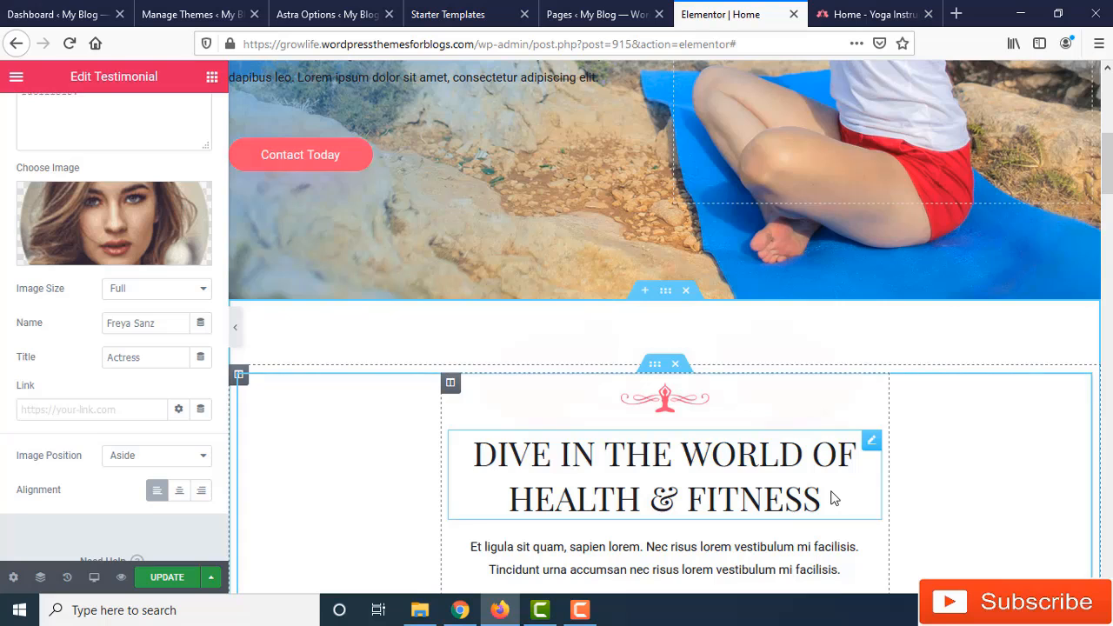
{"action": "scroll", "coordinate": [831, 497], "scroll_direction": "up", "scroll_amount": 4}
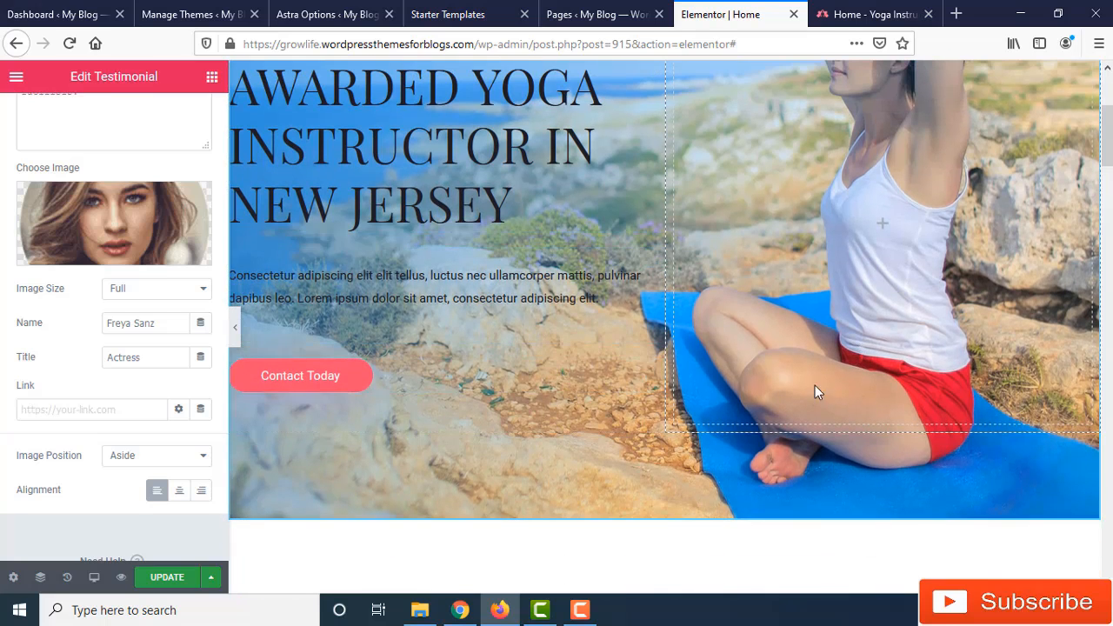
{"action": "scroll", "coordinate": [901, 321], "scroll_direction": "up", "scroll_amount": 3}
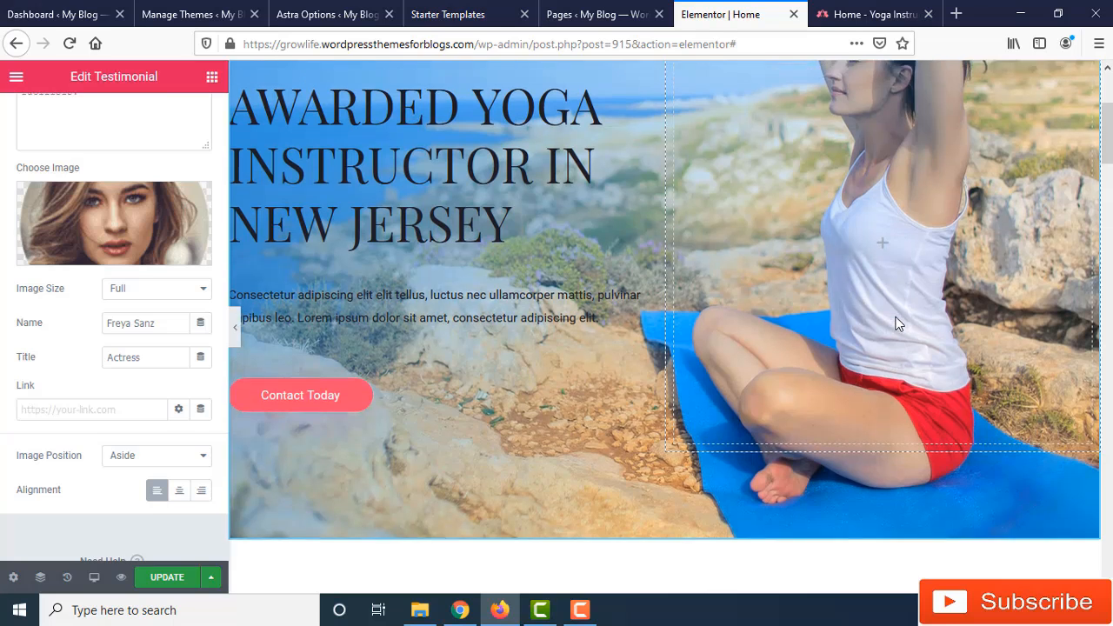
{"action": "scroll", "coordinate": [841, 306], "scroll_direction": "up", "scroll_amount": 1}
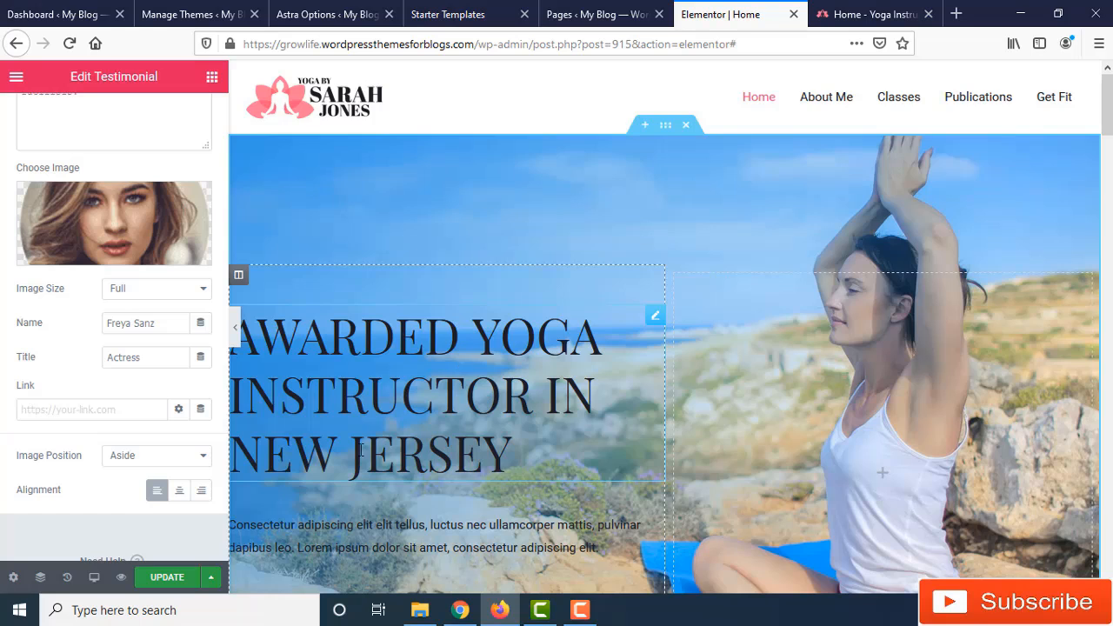
Save the changes made to the Home page.
{"action": "left_click", "coordinate": [171, 580]}
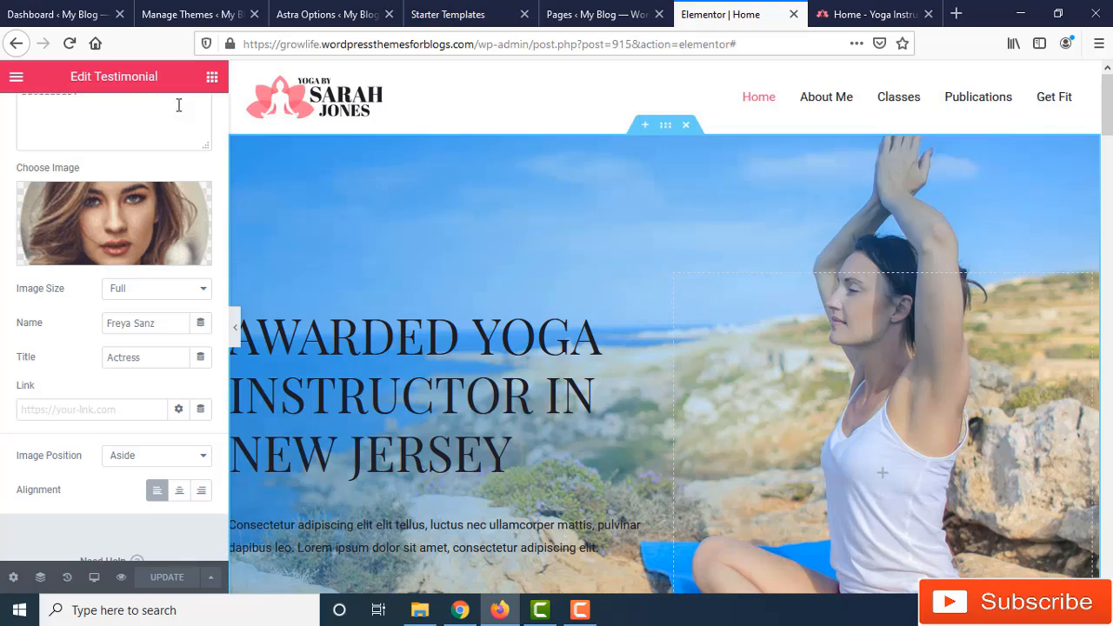
Return to the WordPress dashboard and open the header's Site Identity settings in the theme Customizer.
{"action": "left_click", "coordinate": [61, 14]}
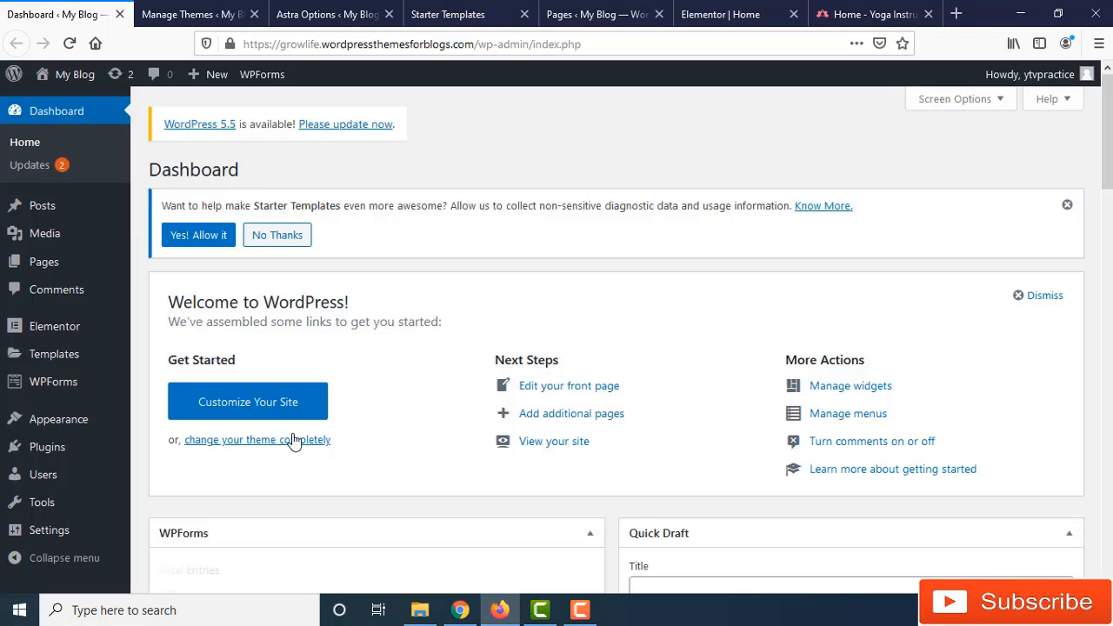
{"action": "mouse_move", "coordinate": [76, 421]}
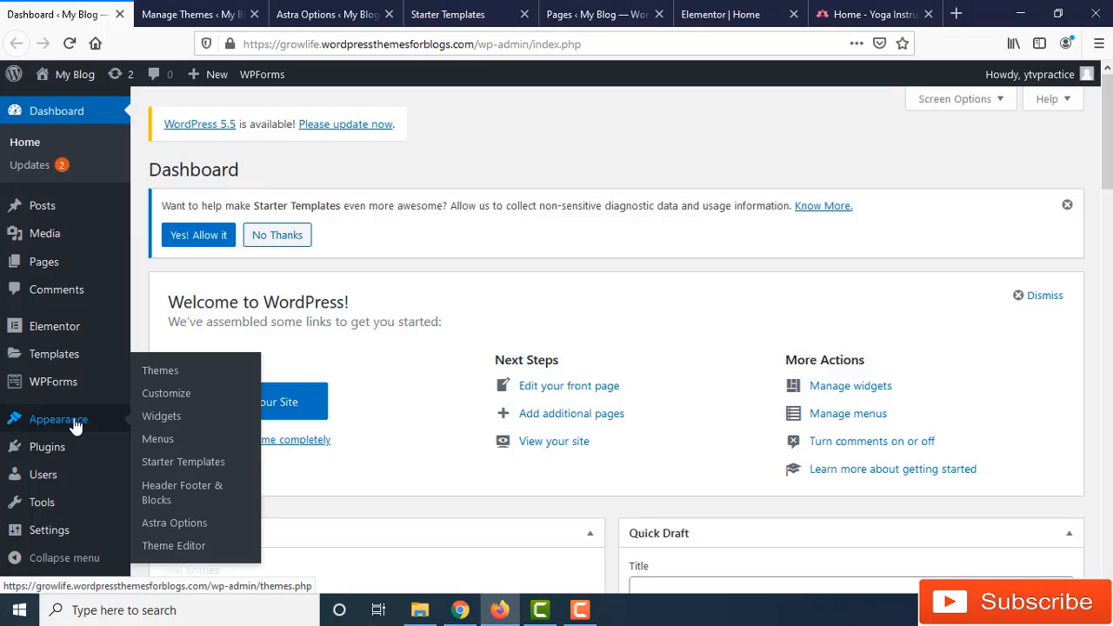
{"action": "left_click", "coordinate": [180, 395]}
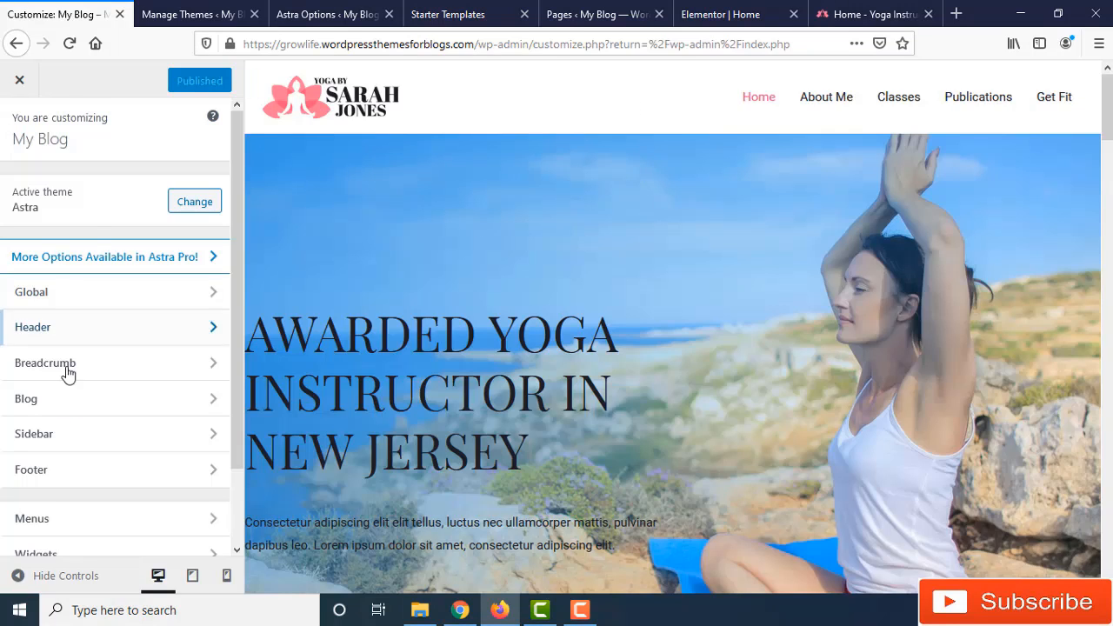
{"action": "left_click", "coordinate": [78, 339]}
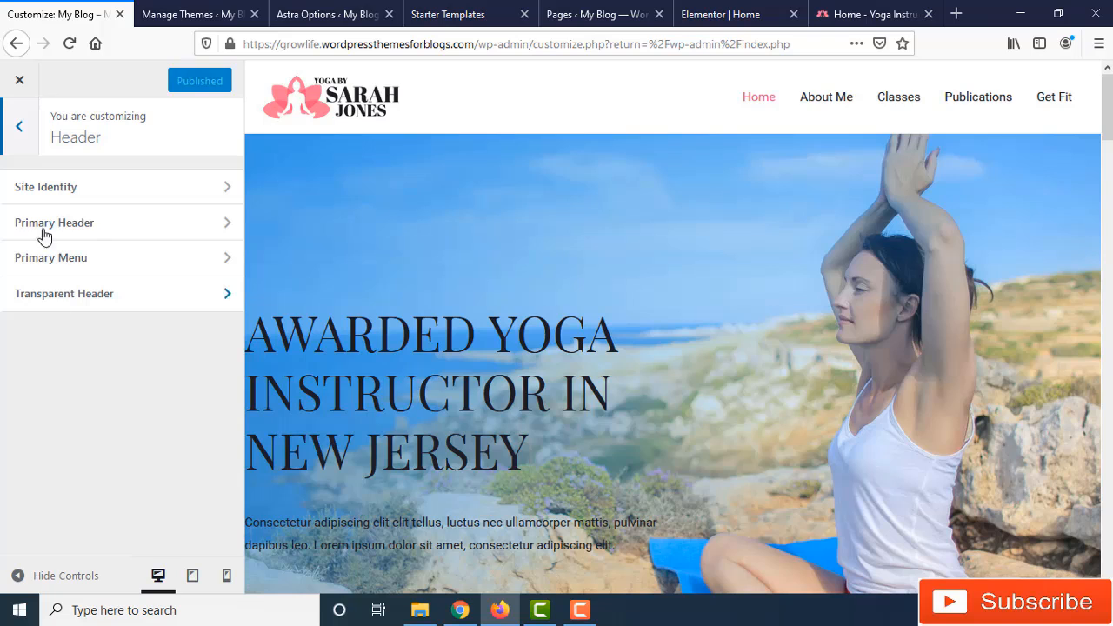
{"action": "left_click", "coordinate": [61, 200]}
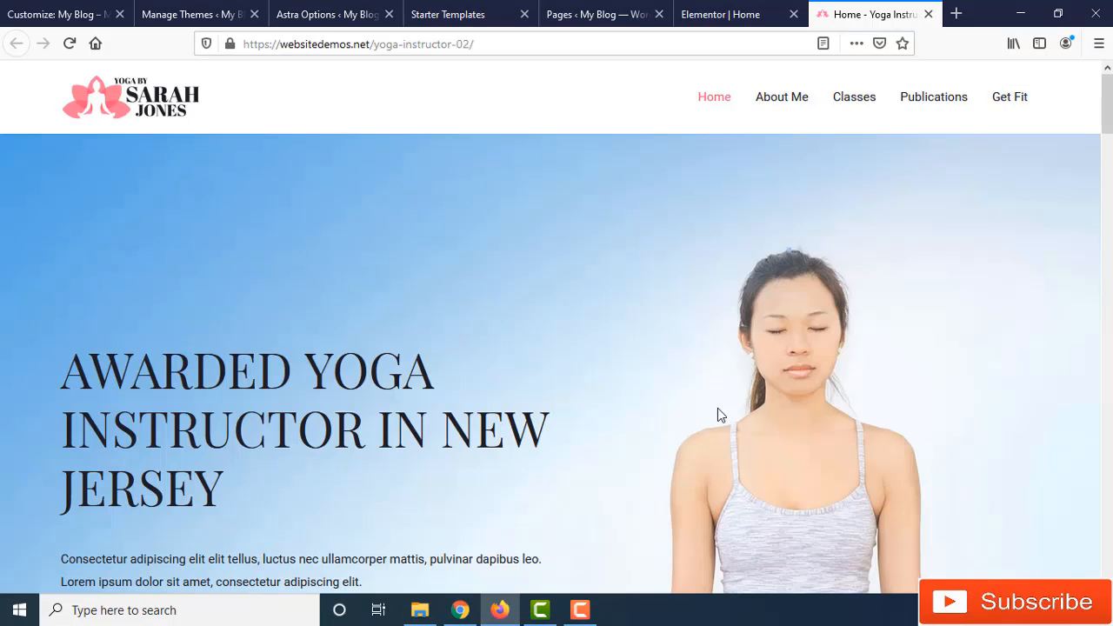
Examine the hero section of the original Yoga Instructor demo site for comparison.
{"action": "scroll", "coordinate": [718, 415], "scroll_direction": "down", "scroll_amount": 6}
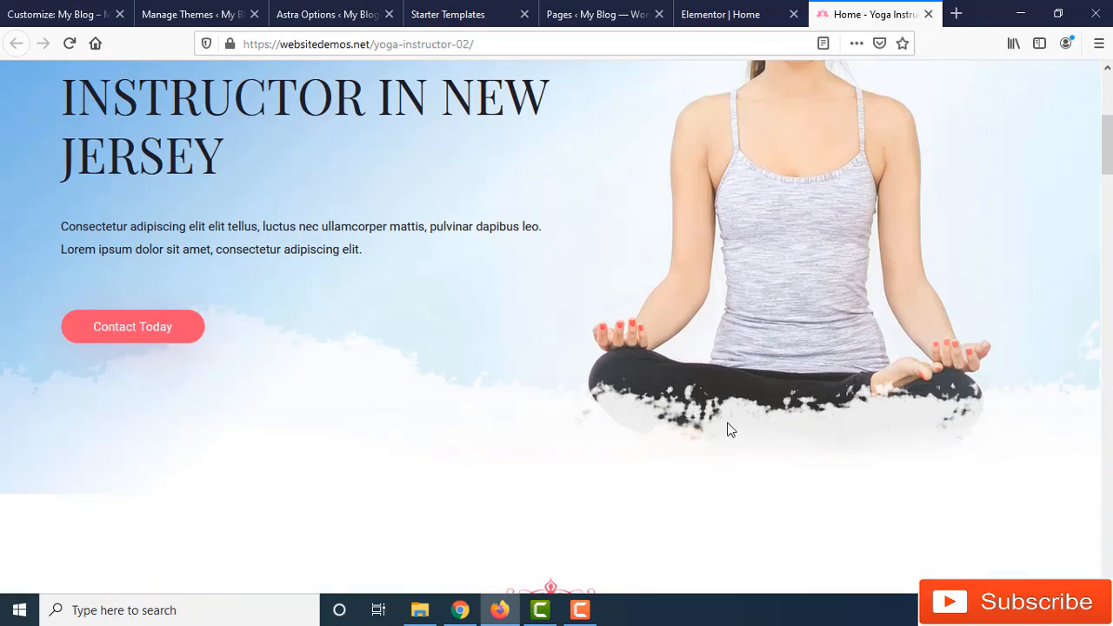